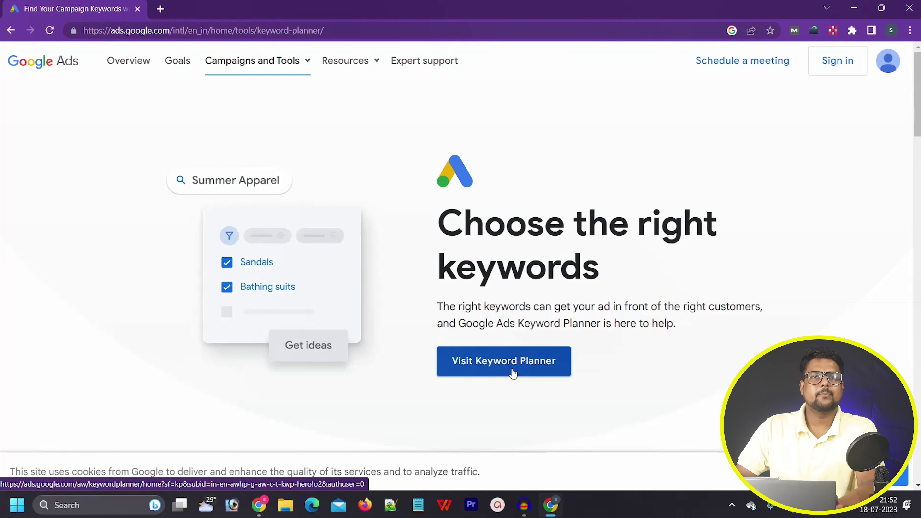
- Go to Keyword Planner in the Google Ads account and start Discover new keywords
left_click(513, 373)
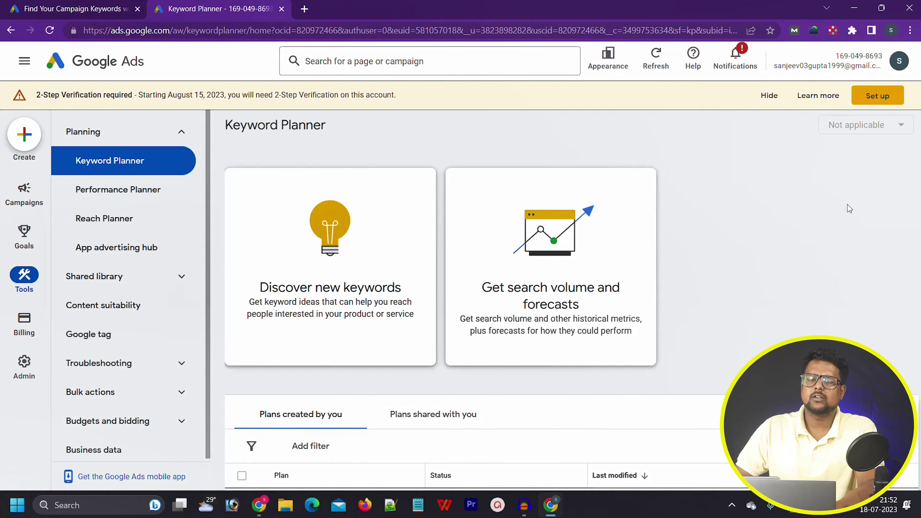
left_click(900, 62)
left_click(595, 121)
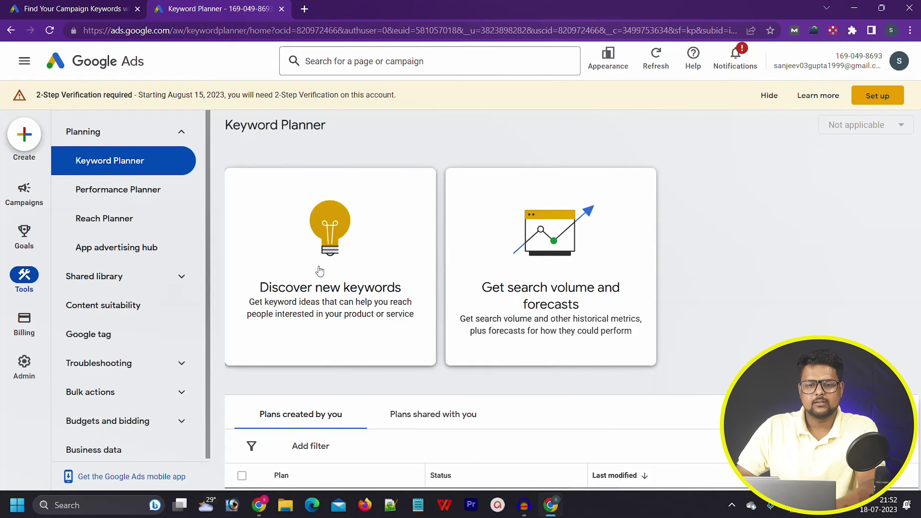
mouse_move(24, 236)
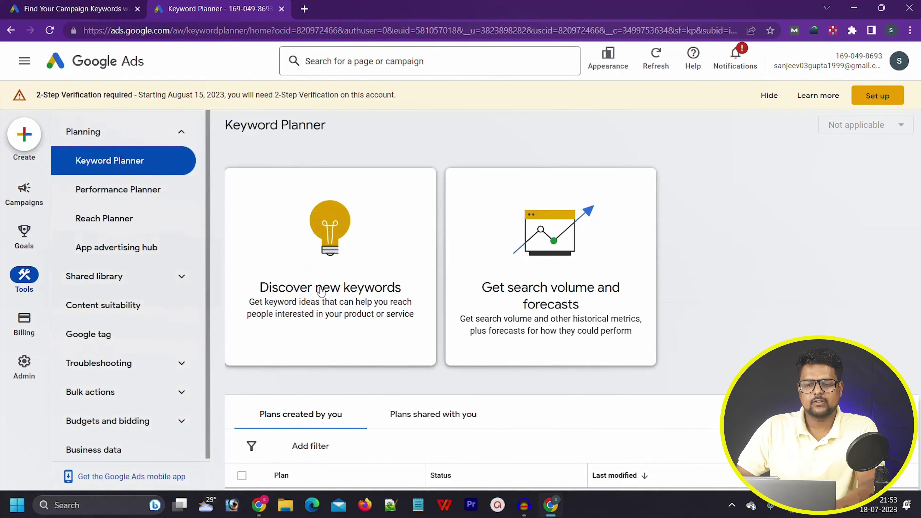
left_click(369, 296)
scroll(366, 319, "down", 4)
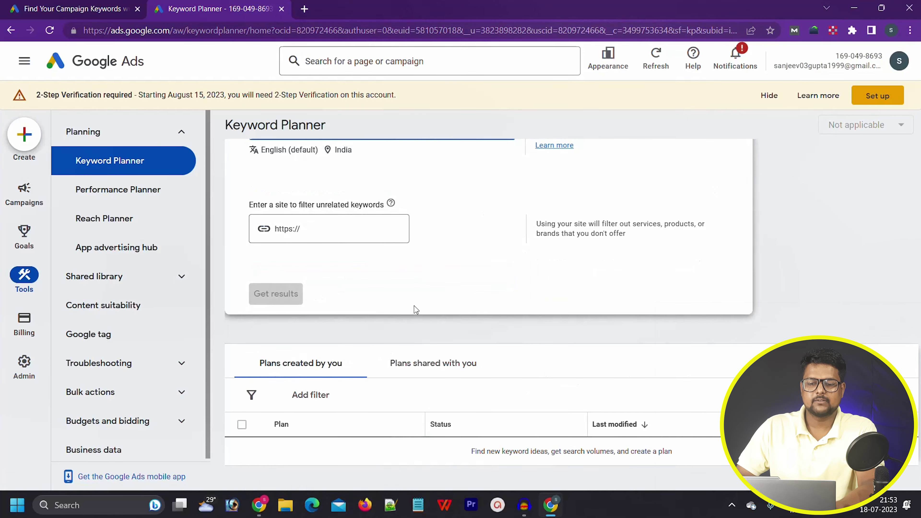
scroll(415, 309, "up", 4)
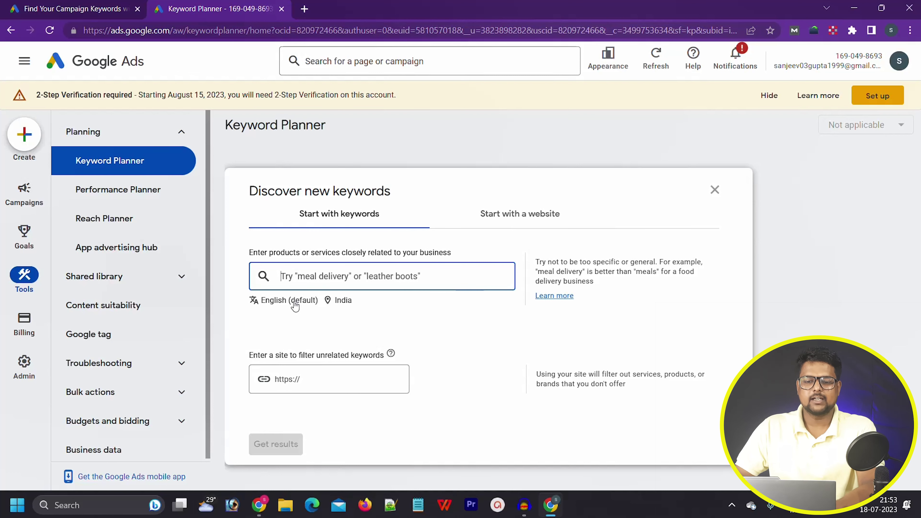
- Target the city Delhi, Delhi, India instead of the whole country of India and save the location
left_click(361, 315)
left_click(348, 306)
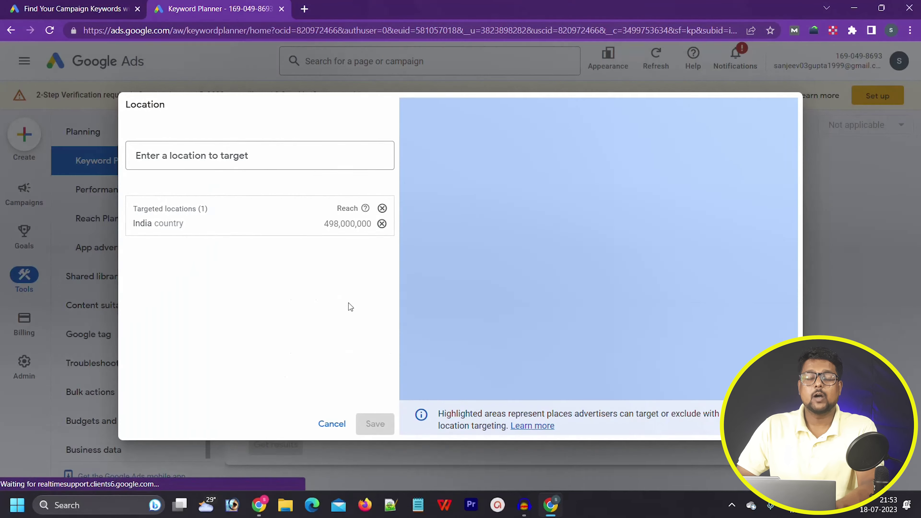
type("delhi")
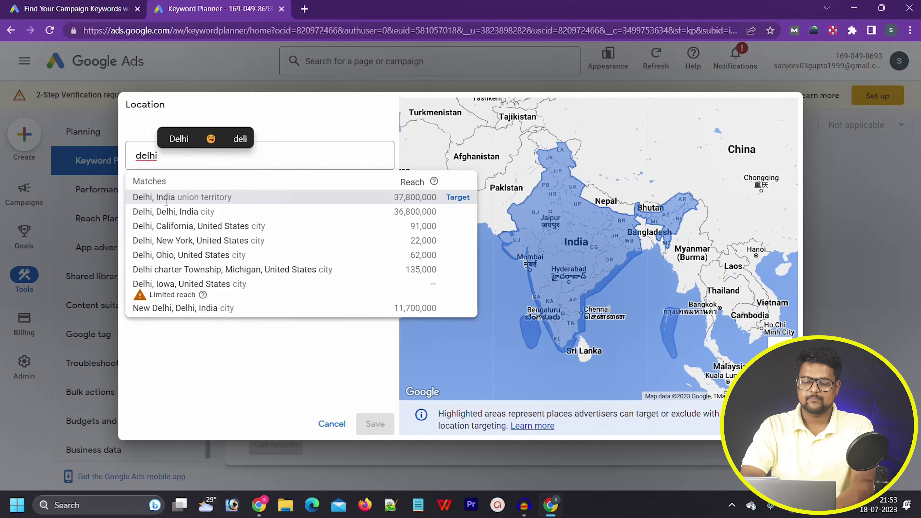
left_click(191, 211)
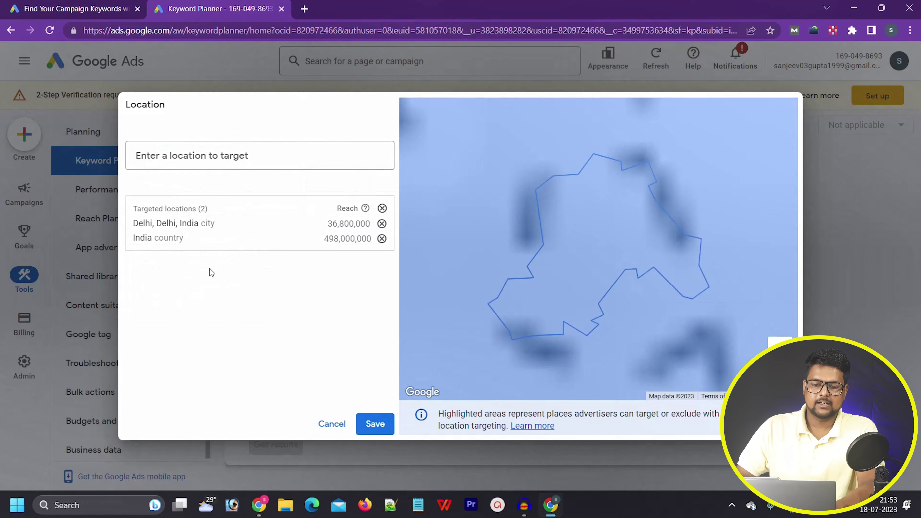
left_click(382, 238)
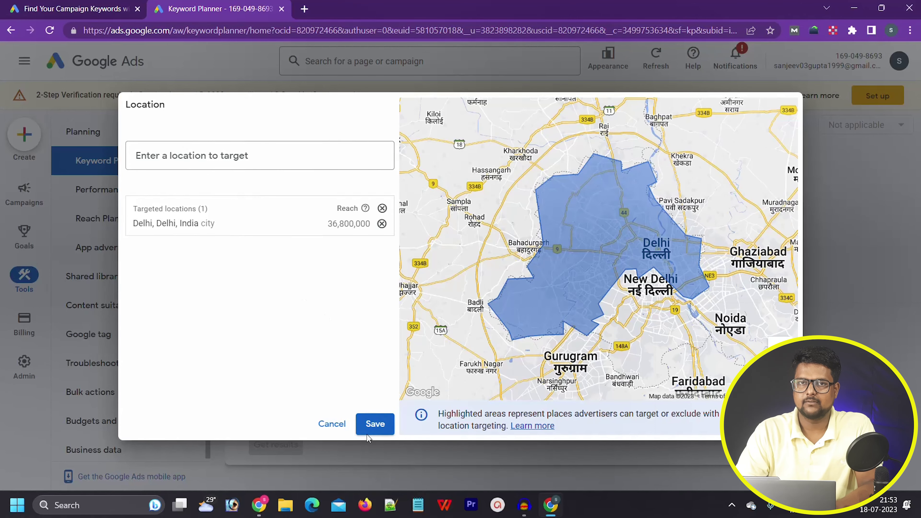
left_click(370, 425)
- Add "digital marketing services in delhi" as the first seed keyword, copying its text for reuse
left_click(337, 275)
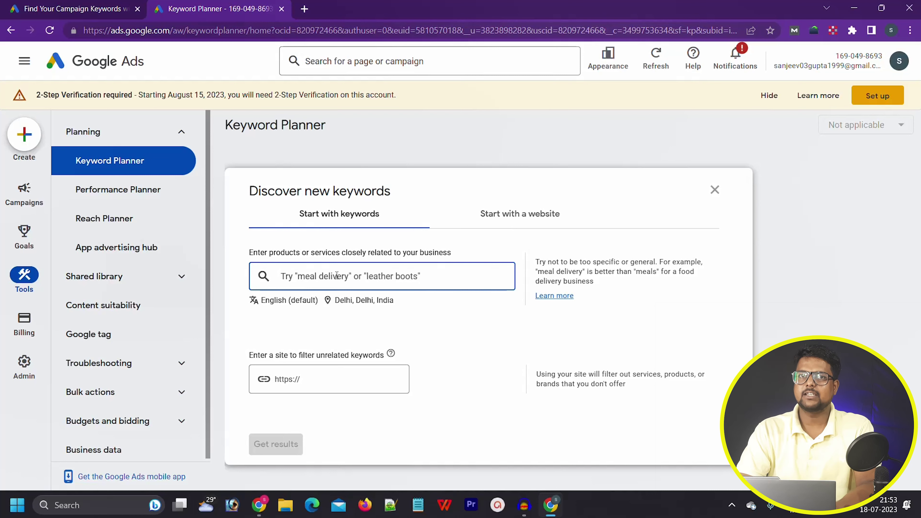
type("di")
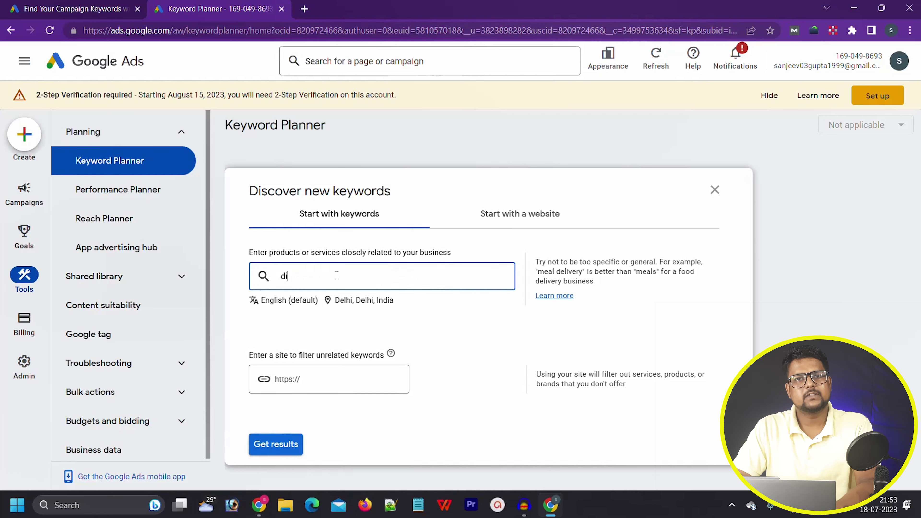
type("gital marketi")
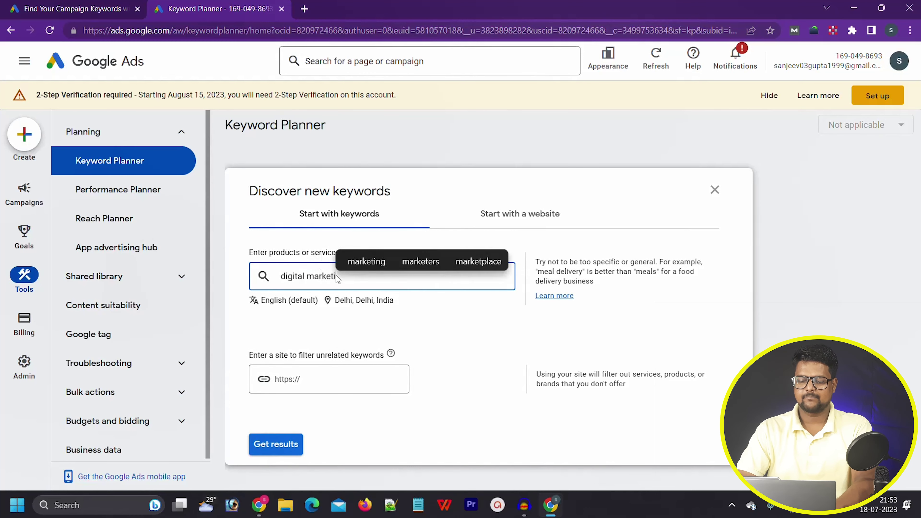
type("ng services")
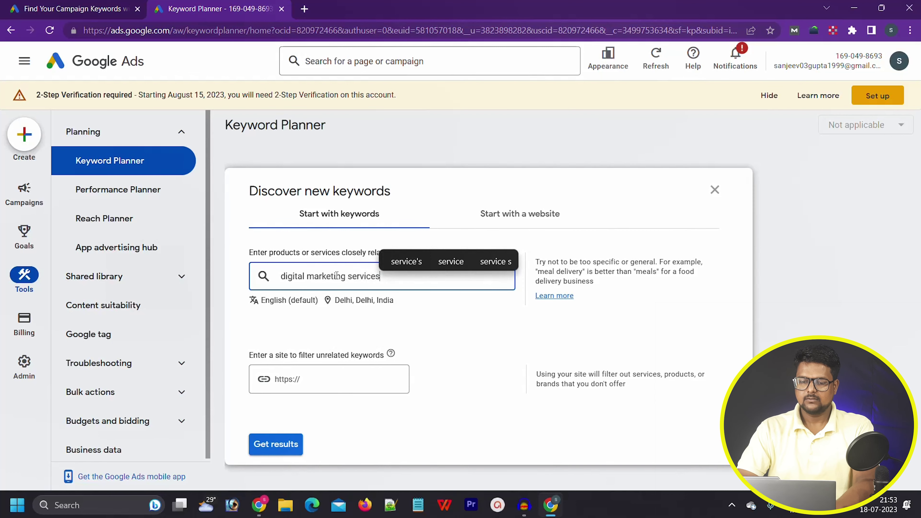
type(" in delhi")
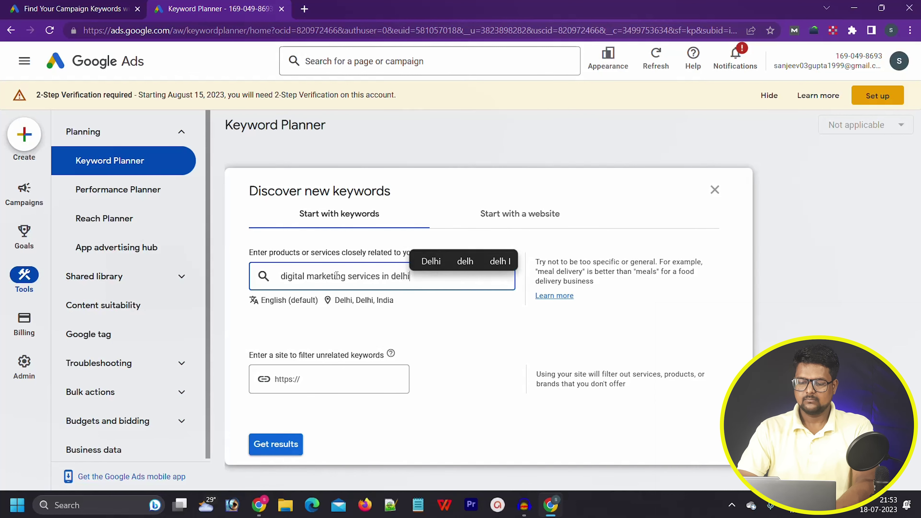
key("ctrl+a")
key("ctrl+c")
key("End")
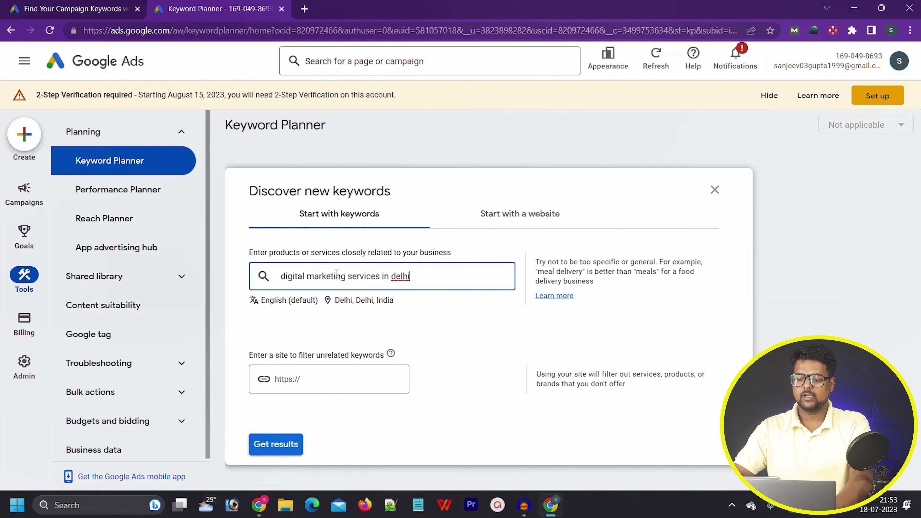
key("Return")
- Add "best digital marketing services in delhi" as a second seed keyword, based on the copied text
key("ctrl+v")
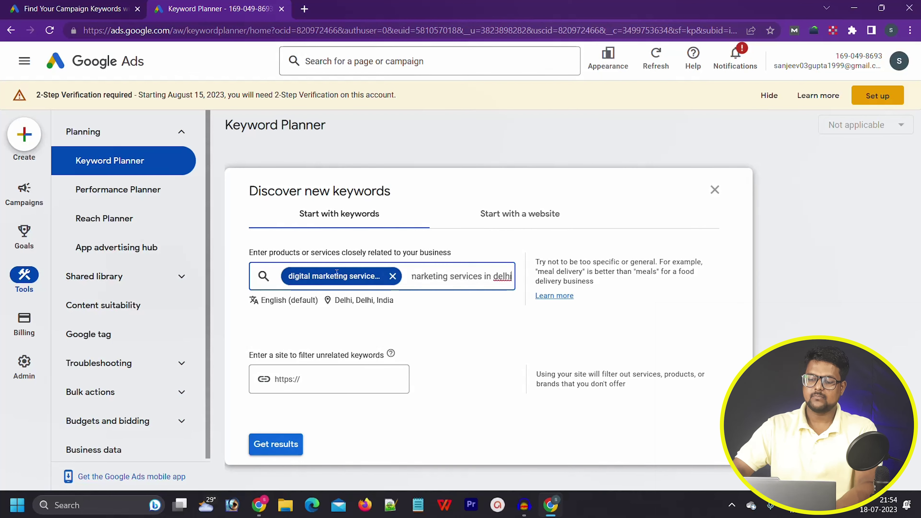
key("Home")
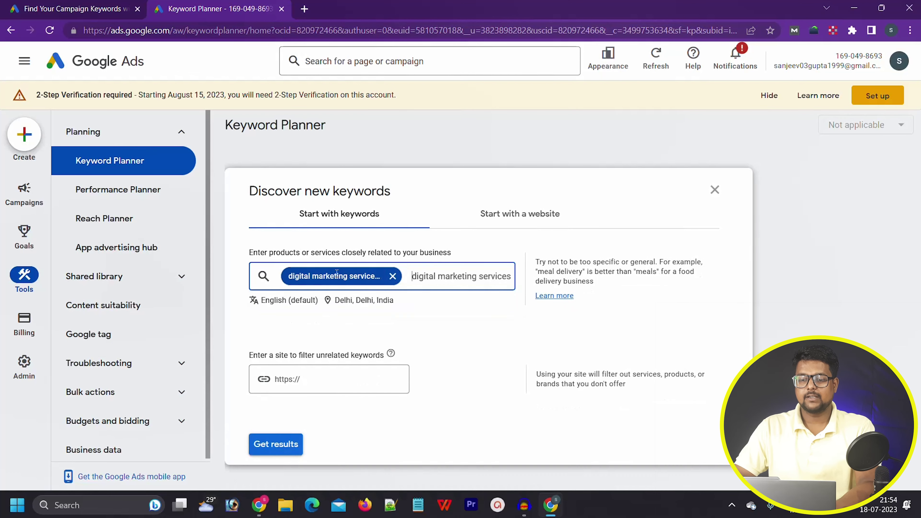
type("best")
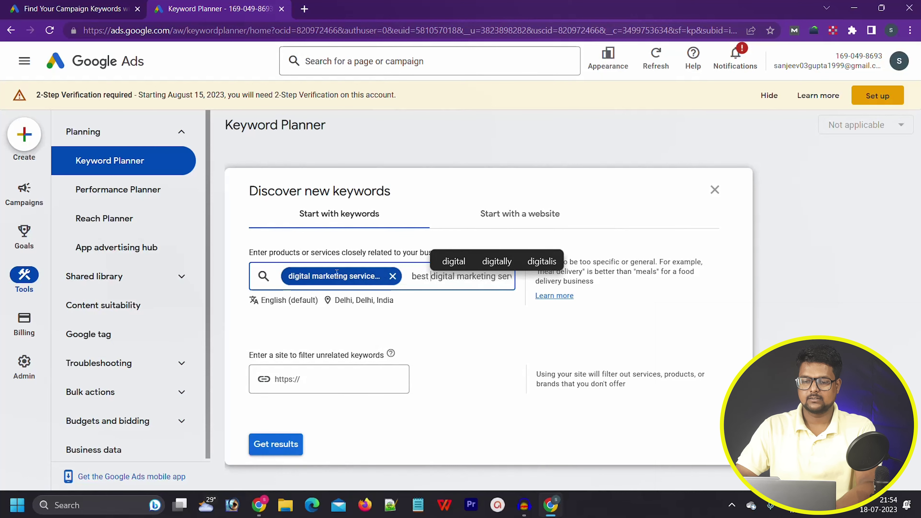
key("Return")
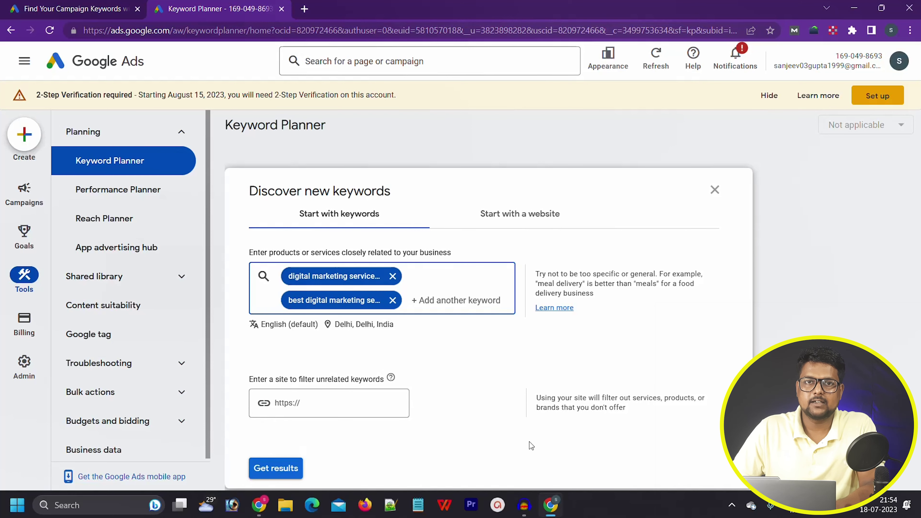
- Get the keyword ideas for the two seed keywords, leaving the site filter empty
scroll(500, 396, "down", 6)
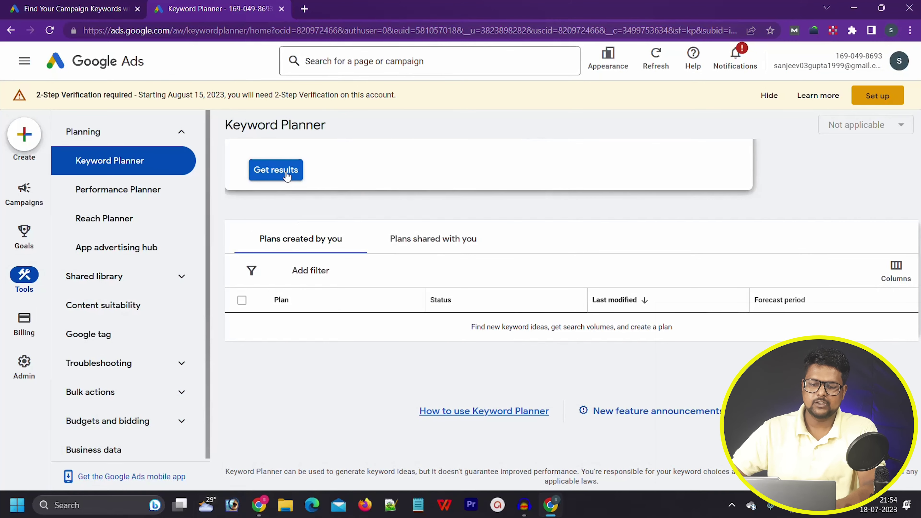
scroll(394, 193, "up", 4)
left_click(311, 251)
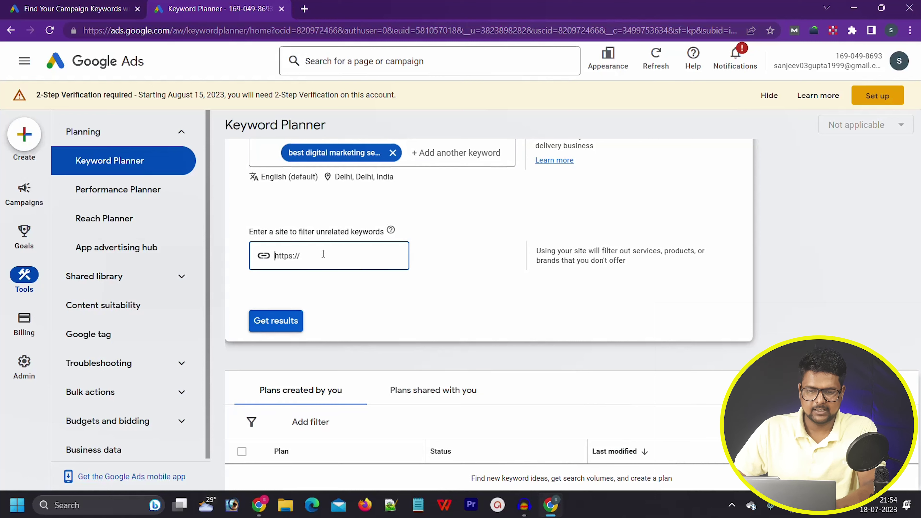
left_click(452, 235)
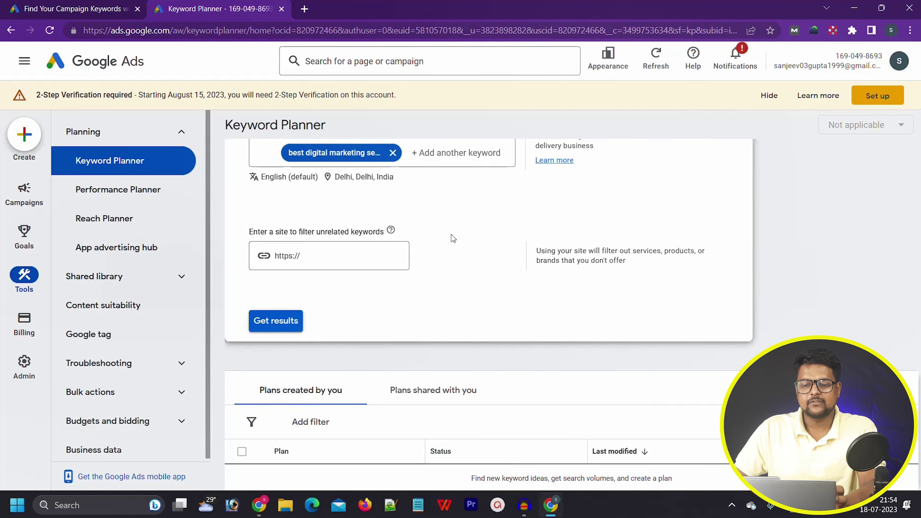
left_click(340, 258)
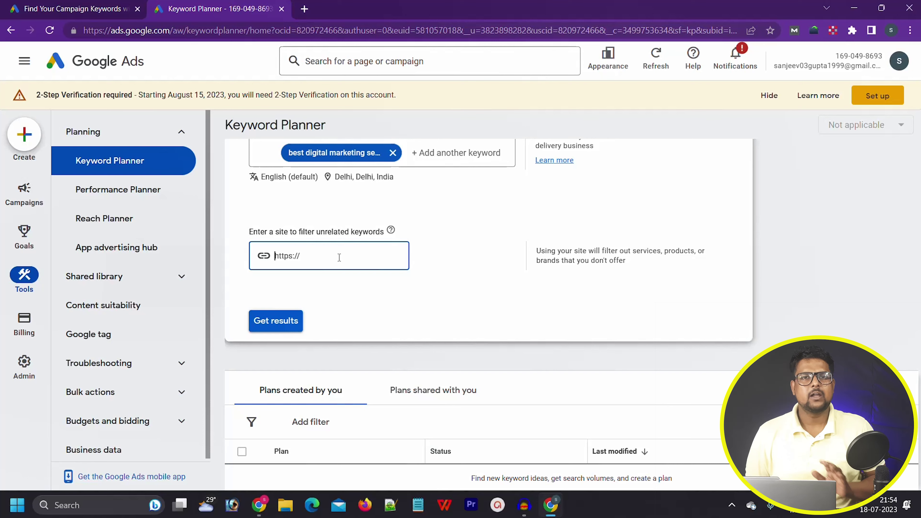
left_click(270, 322)
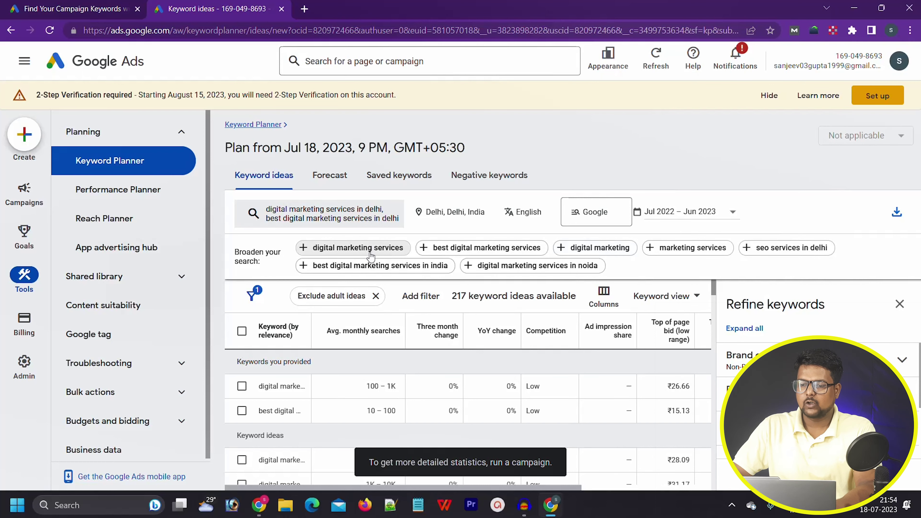
- Broaden the search with "digital marketing services", get the new results and close the Refine keywords pane
left_click(348, 250)
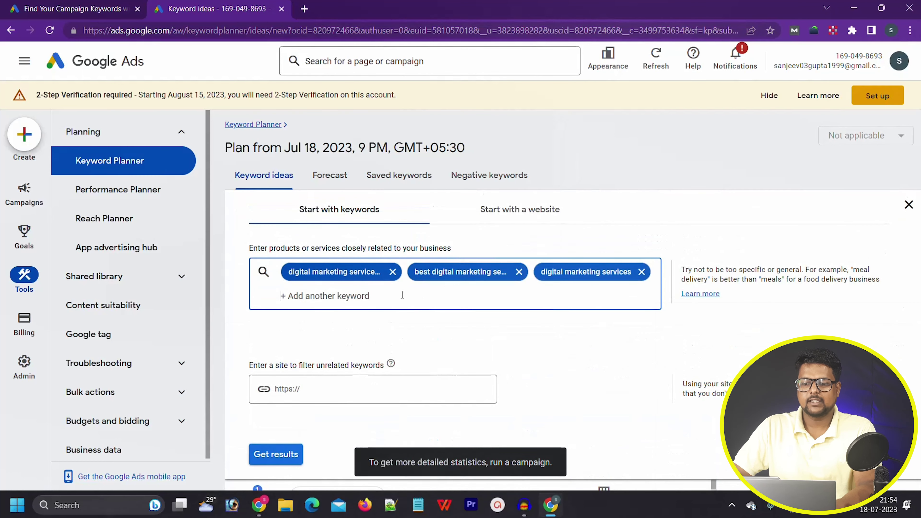
left_click(276, 455)
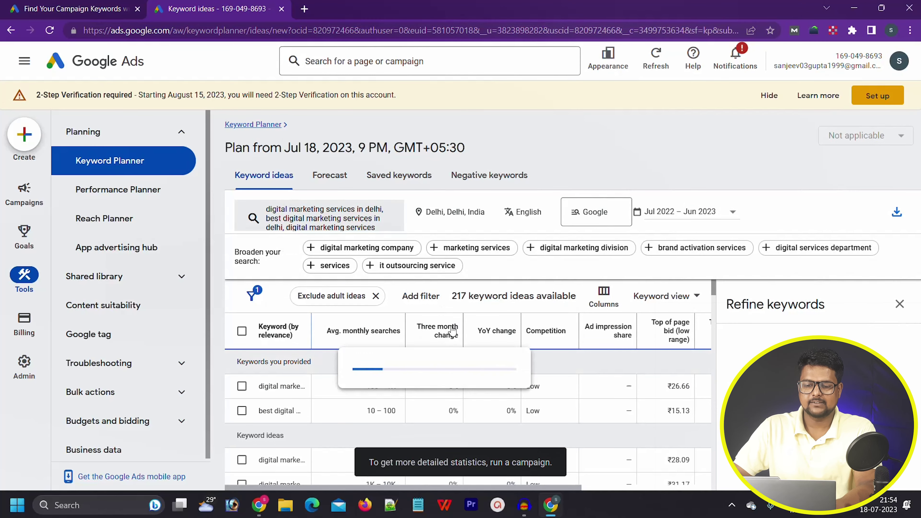
scroll(246, 396, "down", 2)
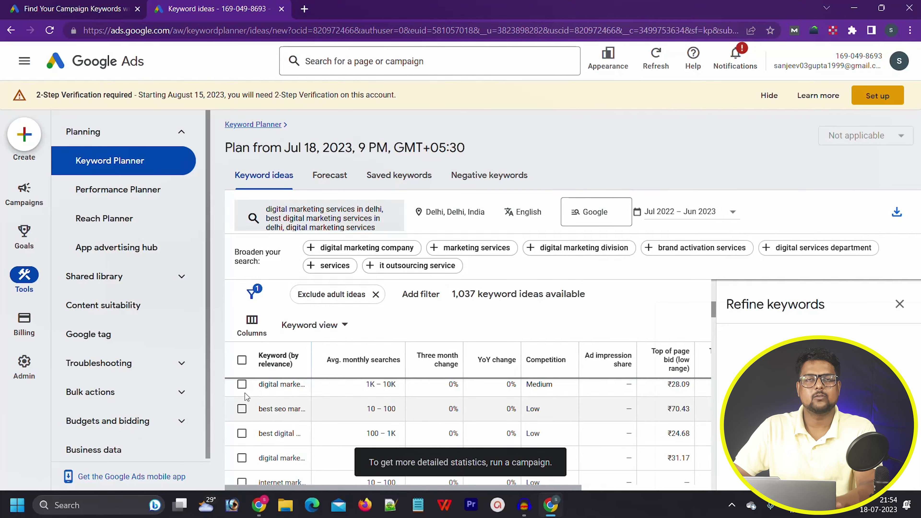
scroll(246, 396, "down", 3)
left_click(900, 304)
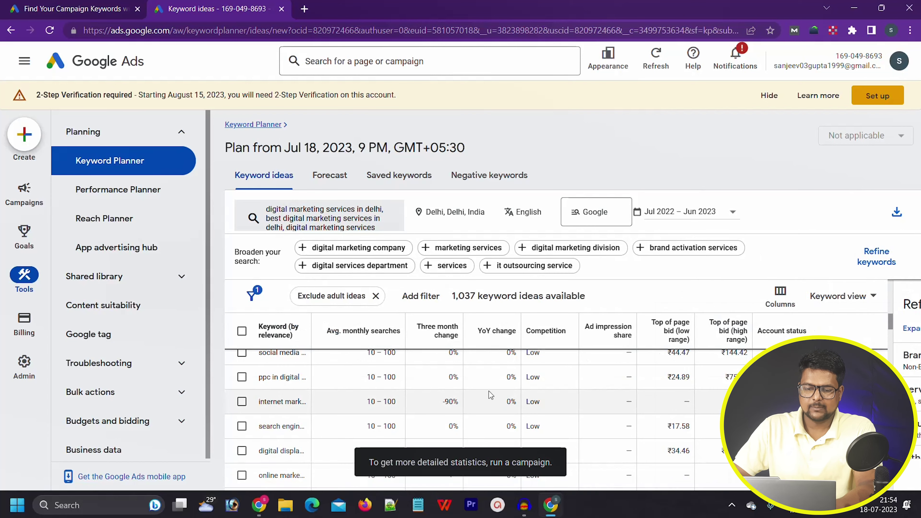
- Look through the list of keyword ideas and the available filter criteria without adding a filter
scroll(517, 405, "down", 15)
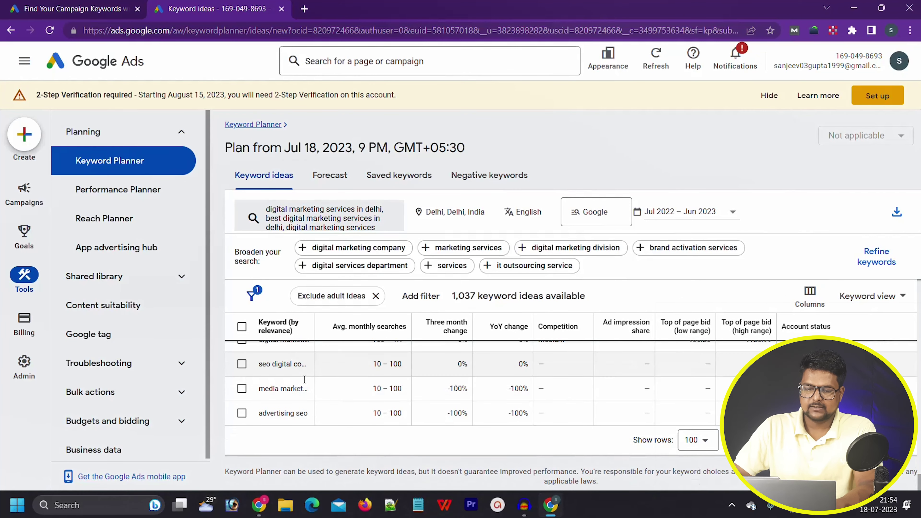
scroll(304, 379, "up", 20)
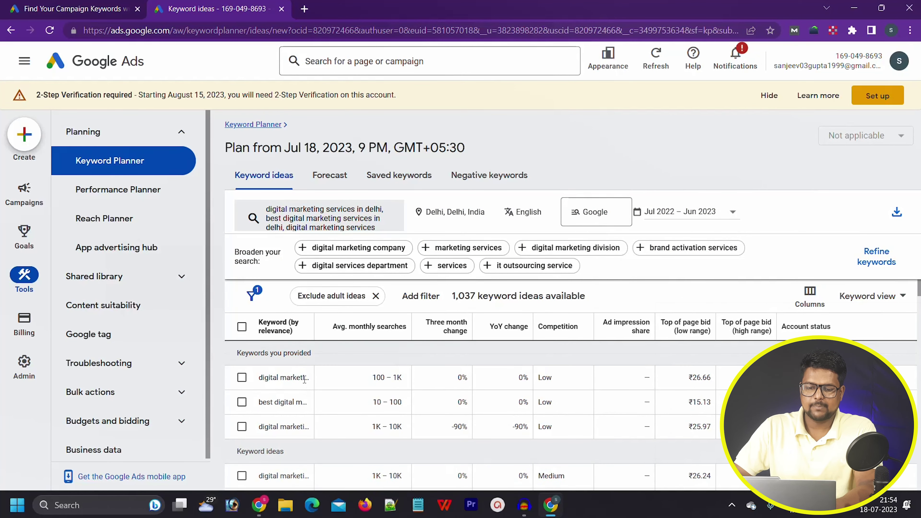
left_click(435, 305)
scroll(492, 305, "down", 1)
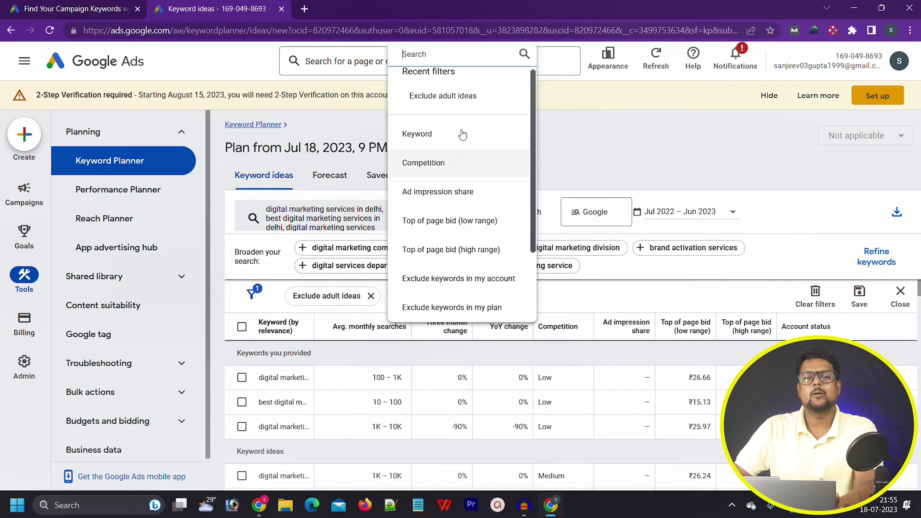
scroll(463, 145, "down", 3)
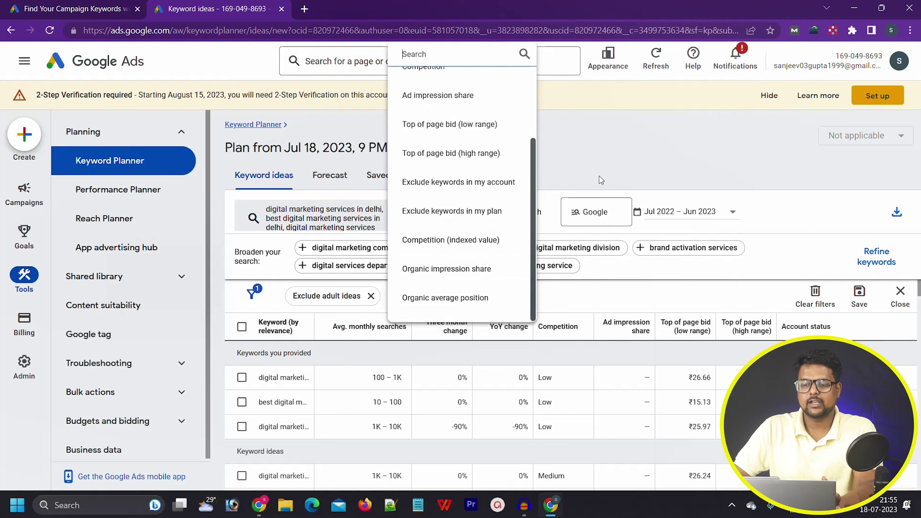
key("Escape")
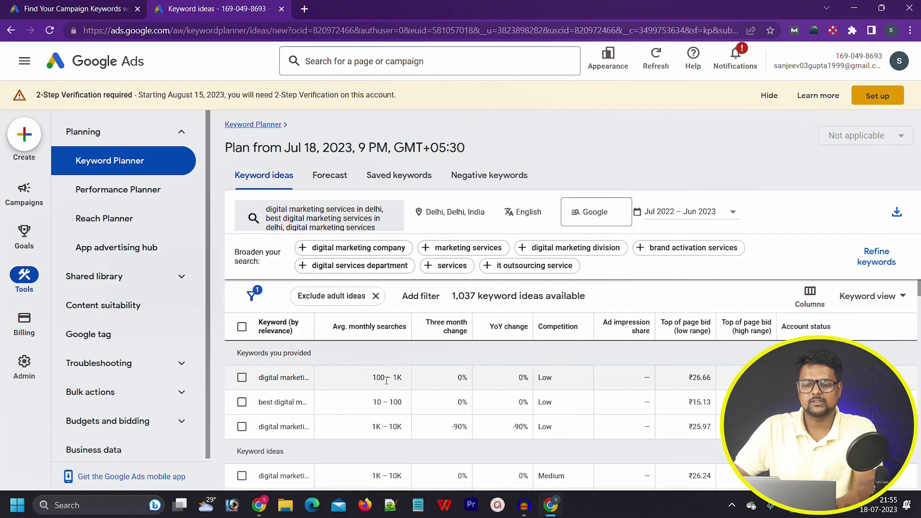
- Export the keyword ideas as a CSV file and open the downloaded Keyword Stats file in WPS Office
left_click(897, 215)
left_click(853, 231)
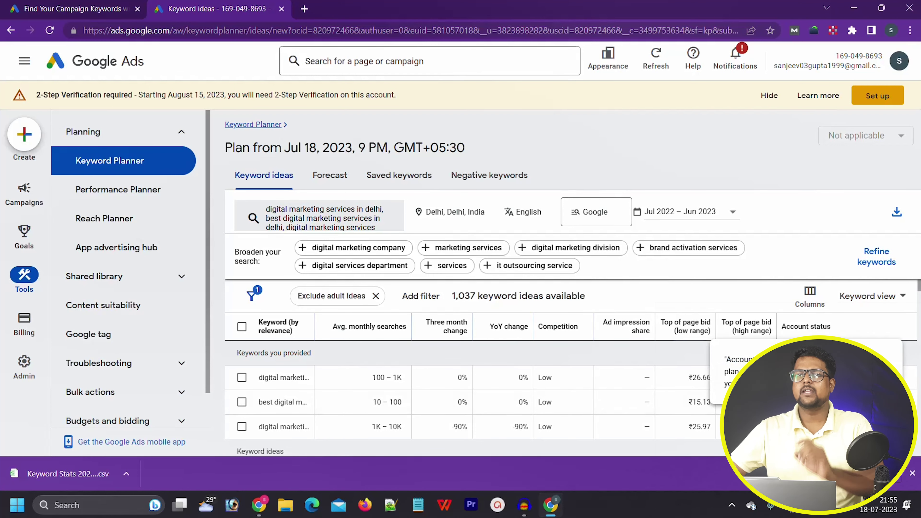
left_click(126, 473)
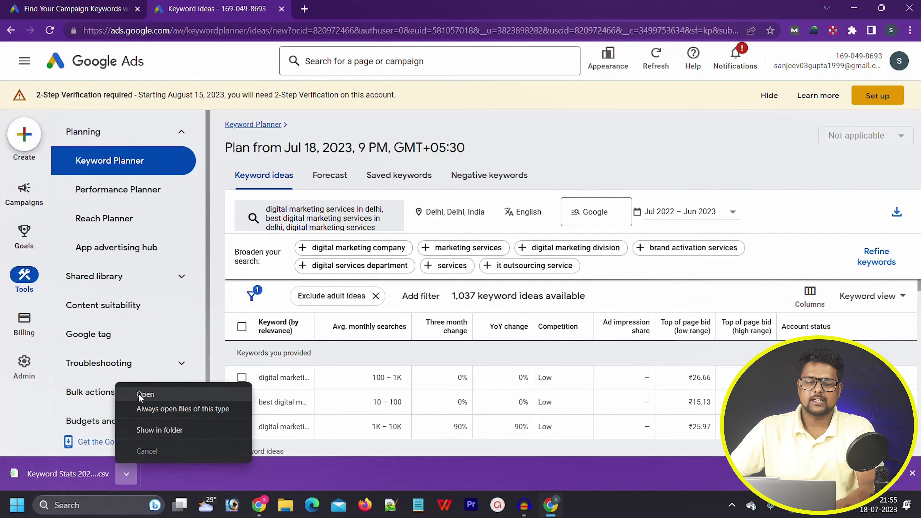
left_click(142, 397)
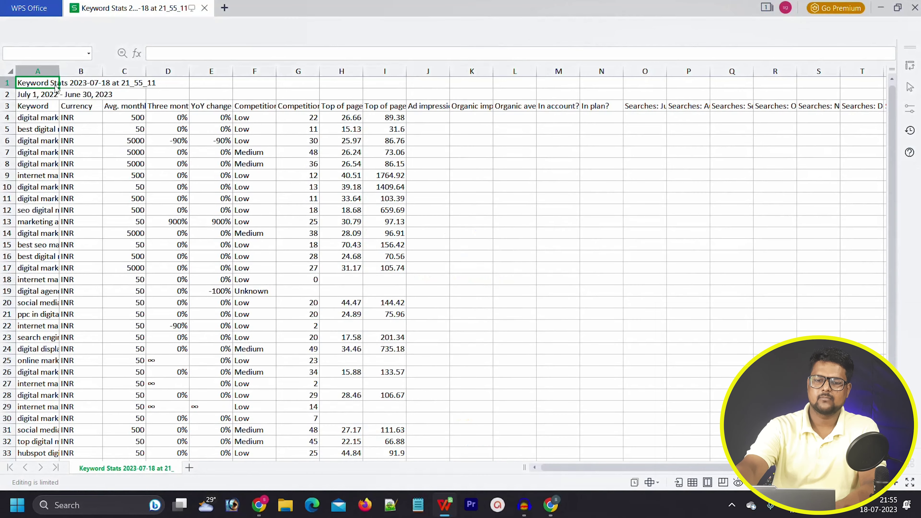
- Fit the Keyword column's width to its contents and delete the title and date-range rows above the header row
double_click(58, 71)
left_click(97, 103)
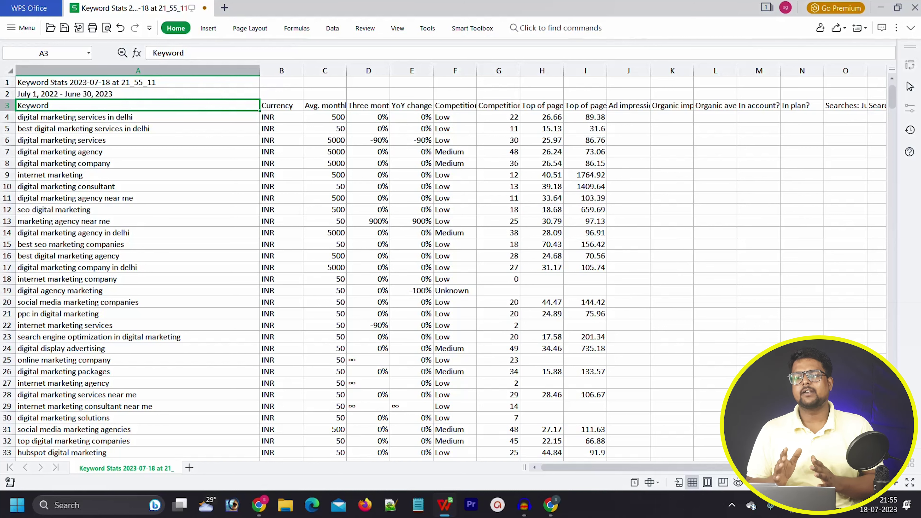
left_click(7, 82)
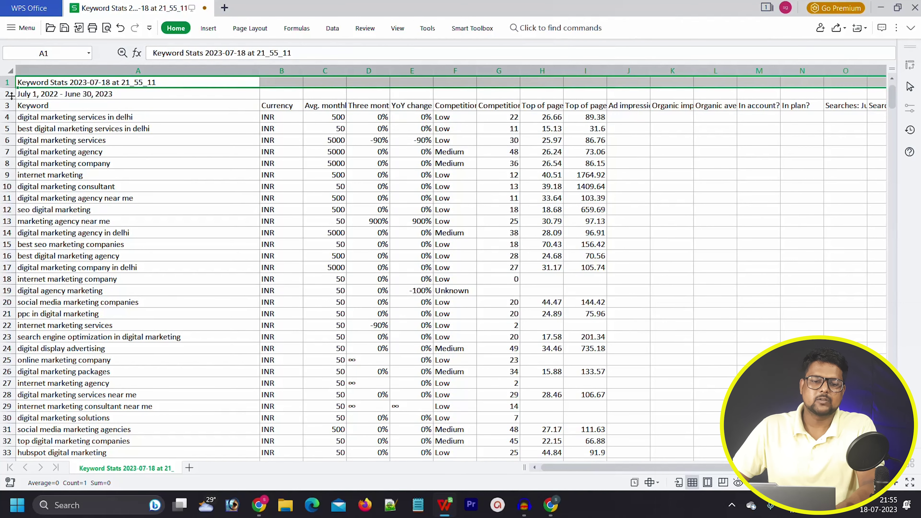
left_click(11, 94, "shift")
right_click(12, 89)
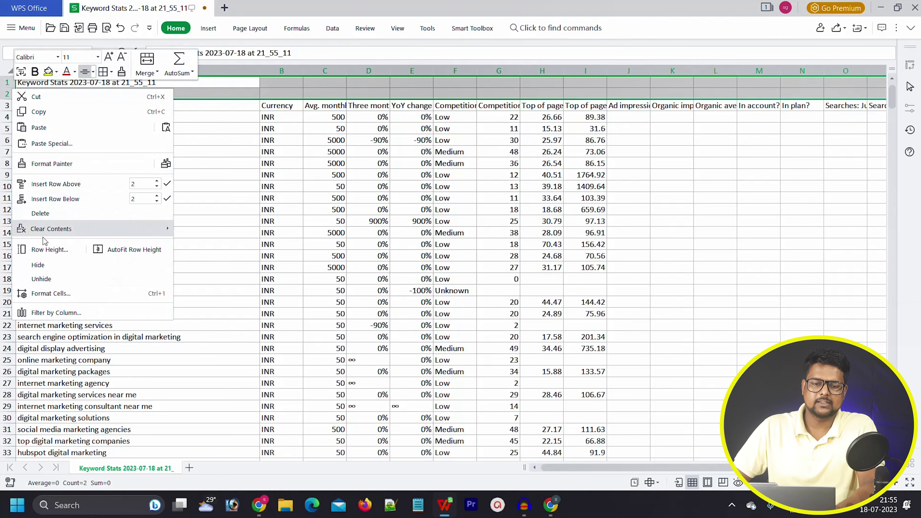
left_click(46, 214)
left_click(803, 173)
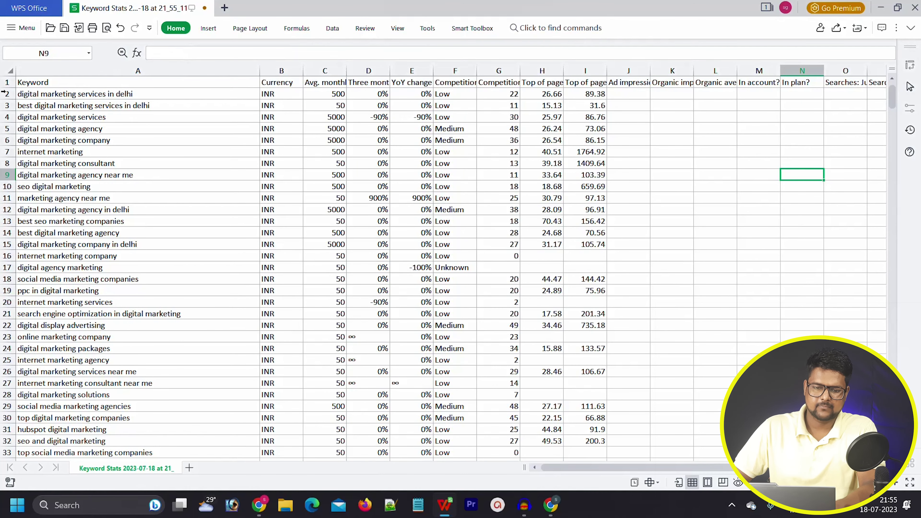
- Insert one empty column before the Keyword column and give it the header "S.NO"
left_click(45, 71)
right_click(47, 73)
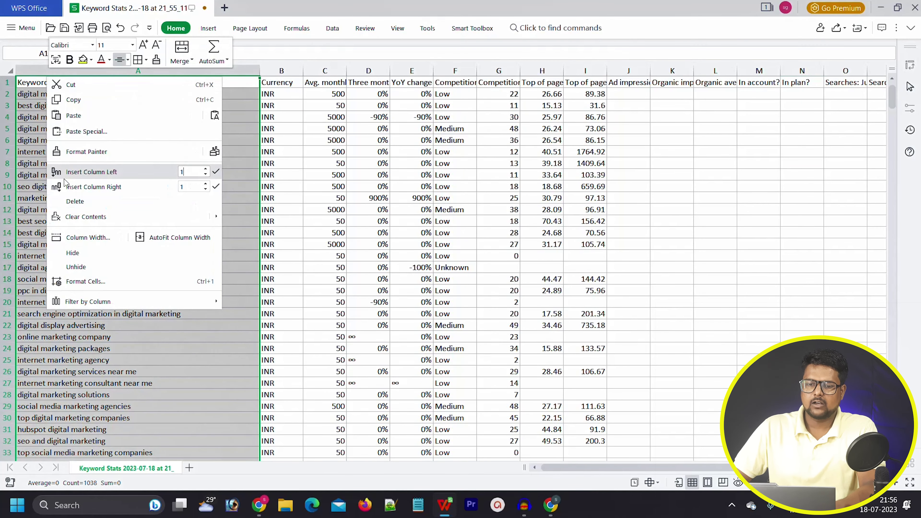
left_click(79, 171)
left_click(46, 87)
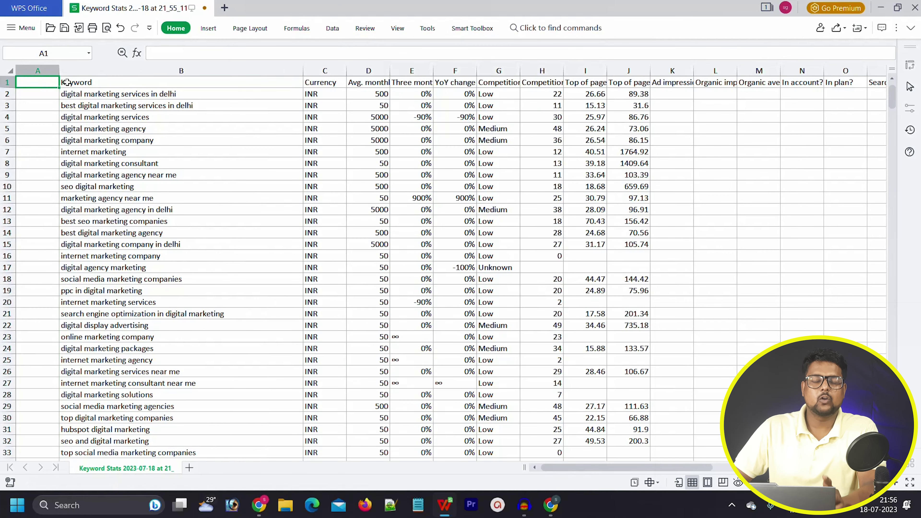
type("S.")
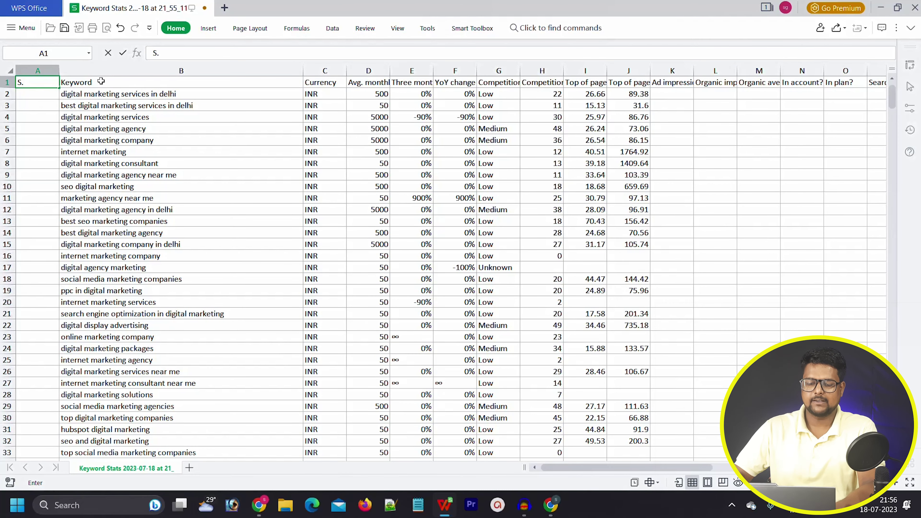
type("NO")
key("Return")
- Enter 1, 2 and 3 below the S.NO header and fill the number series down beside all the keywords
type("1")
key("Return")
type("2")
key("Return")
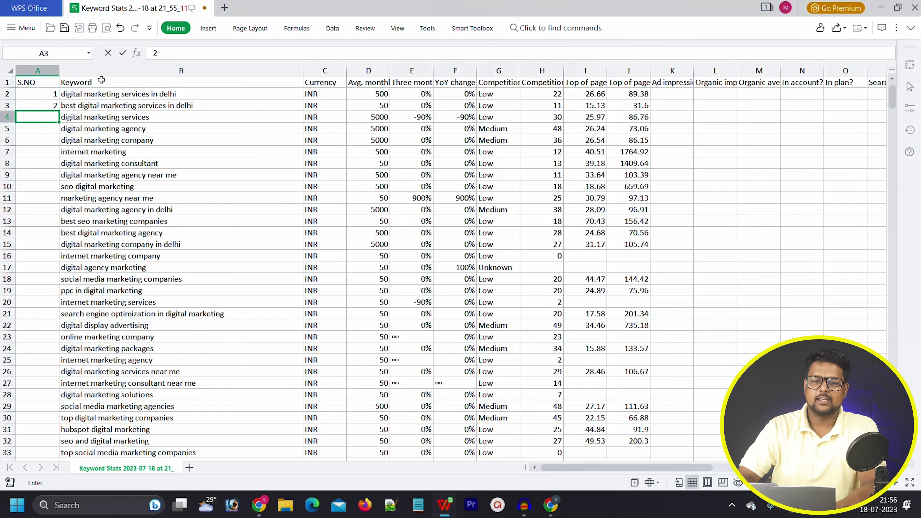
type("3")
key("Return")
left_click_drag(33, 94, 36, 117)
double_click(59, 121)
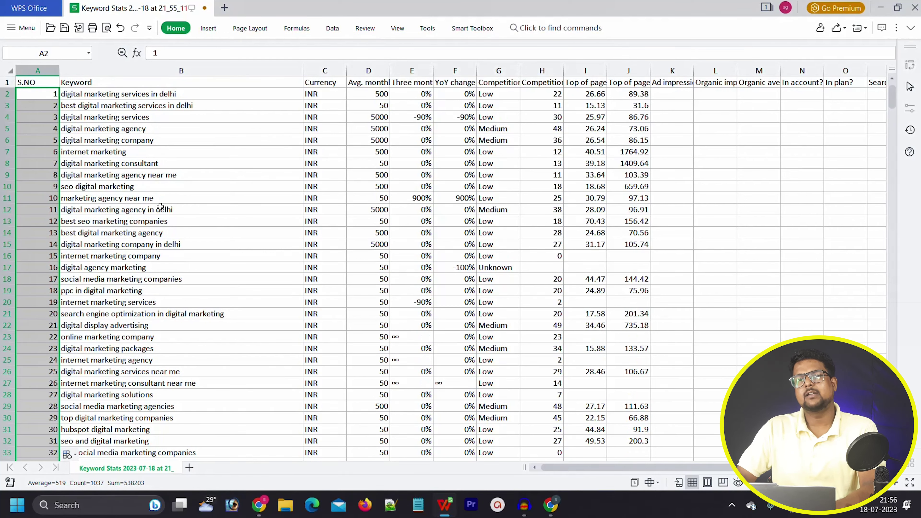
left_click(74, 166)
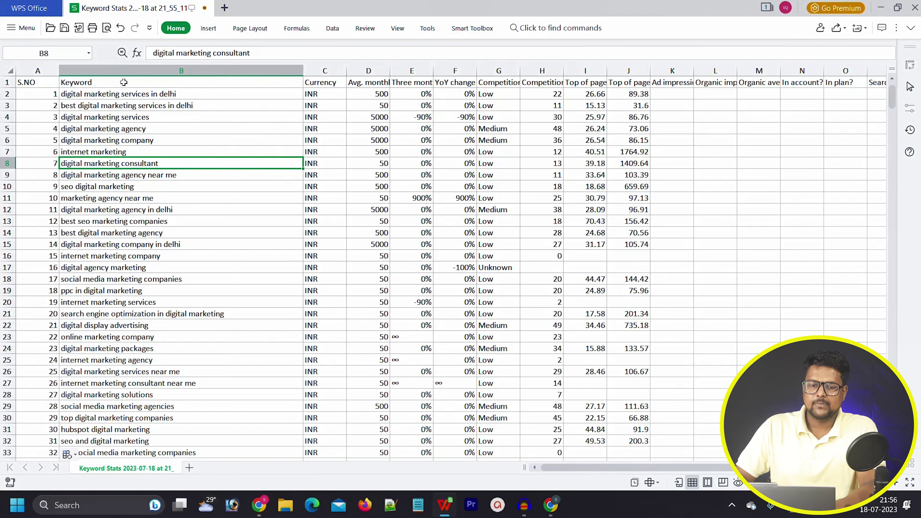
- Delete the Currency column from the keyword sheet
left_click(329, 67)
right_click(329, 66)
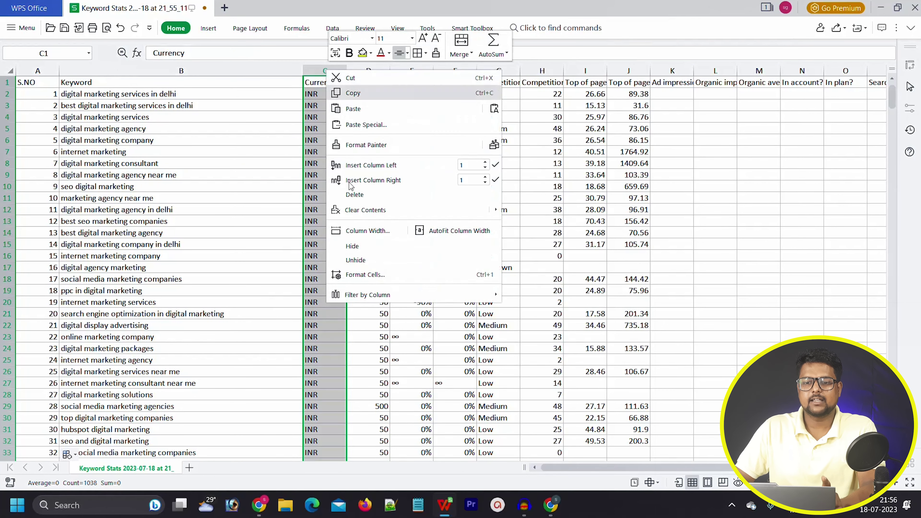
left_click(356, 196)
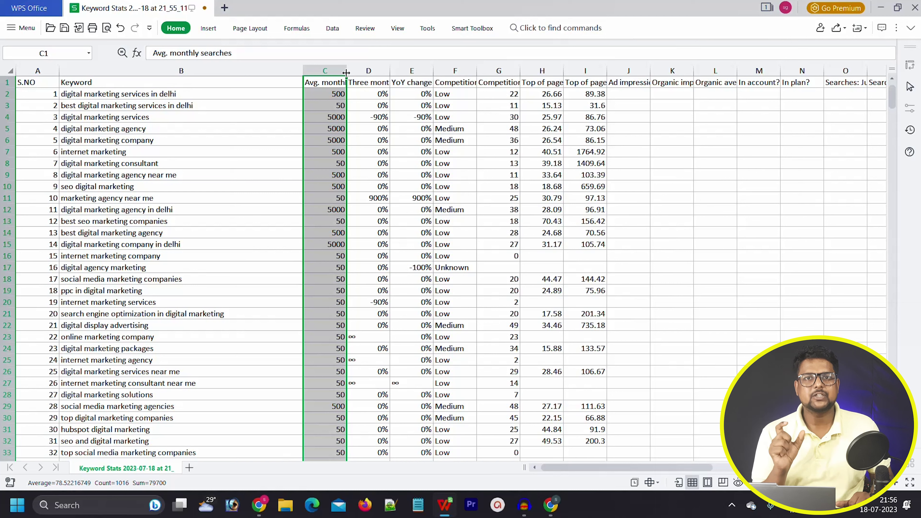
- Examine the average monthly searches, three month change, YoY change and competition of the first keyword, "digital marketing services in delhi"
key("Down")
key("Left")
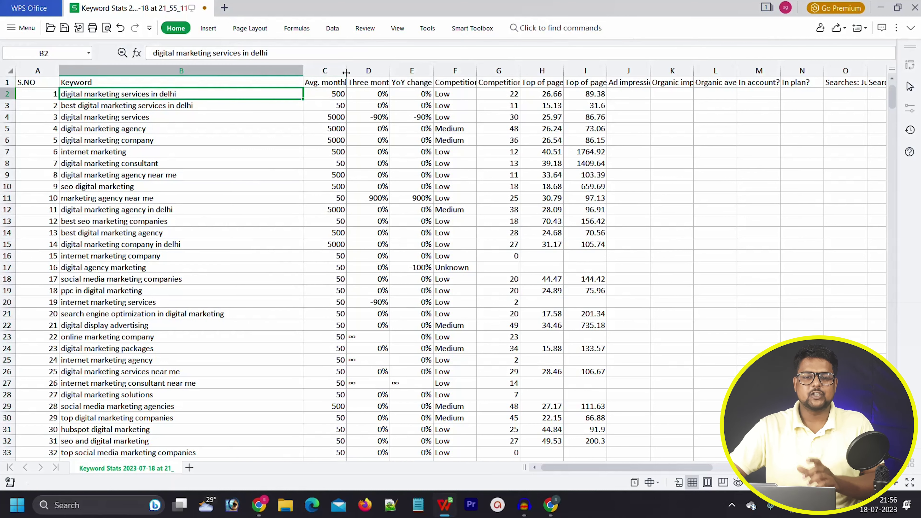
key("Right")
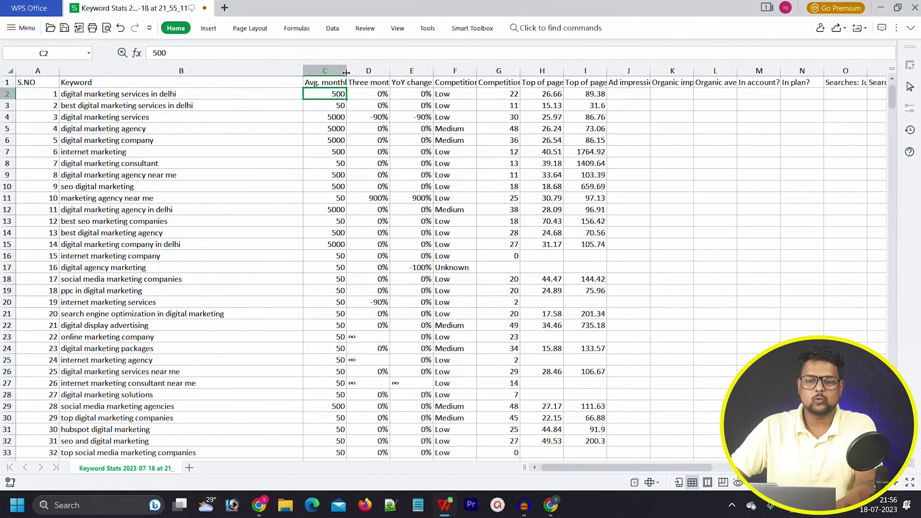
key("Left")
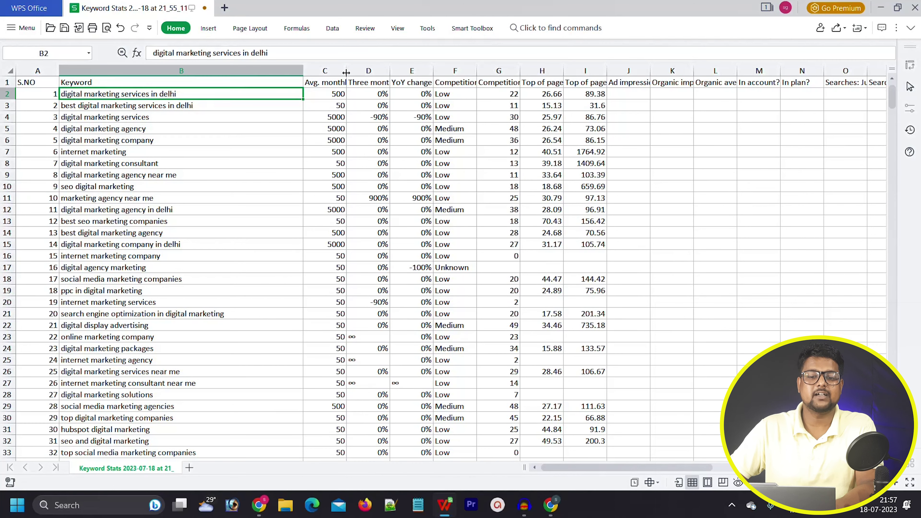
key("Right")
key("Right")
key("Right")
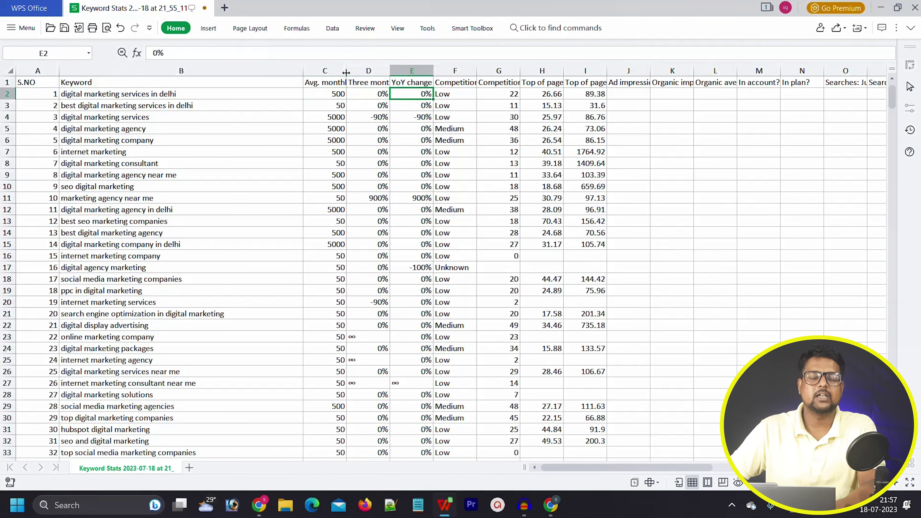
key("Right")
key("Down")
key("Up")
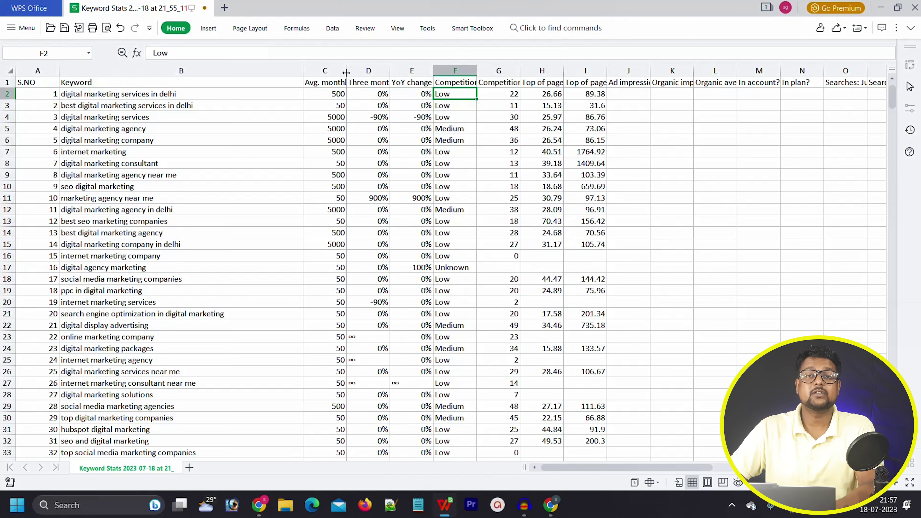
key("Left")
key("Left")
key("Right")
key("Right")
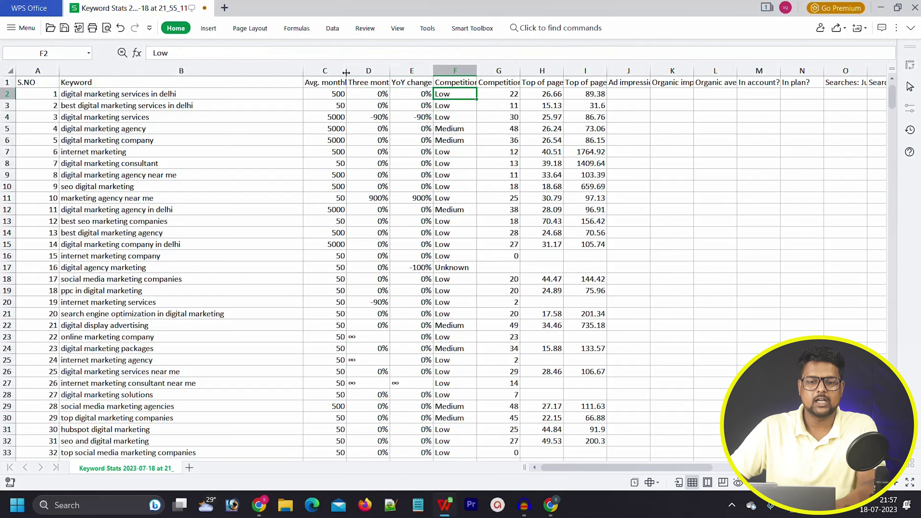
key("Left")
key("Left")
key("Left")
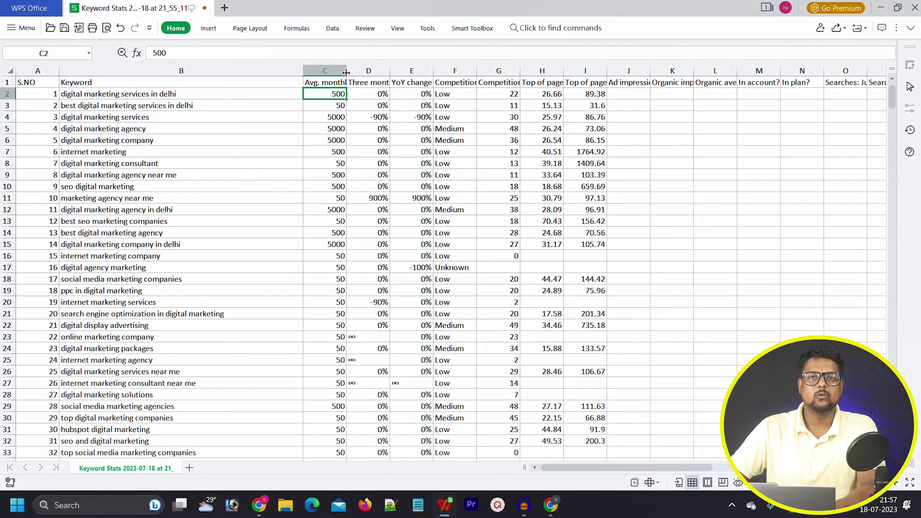
key("Right")
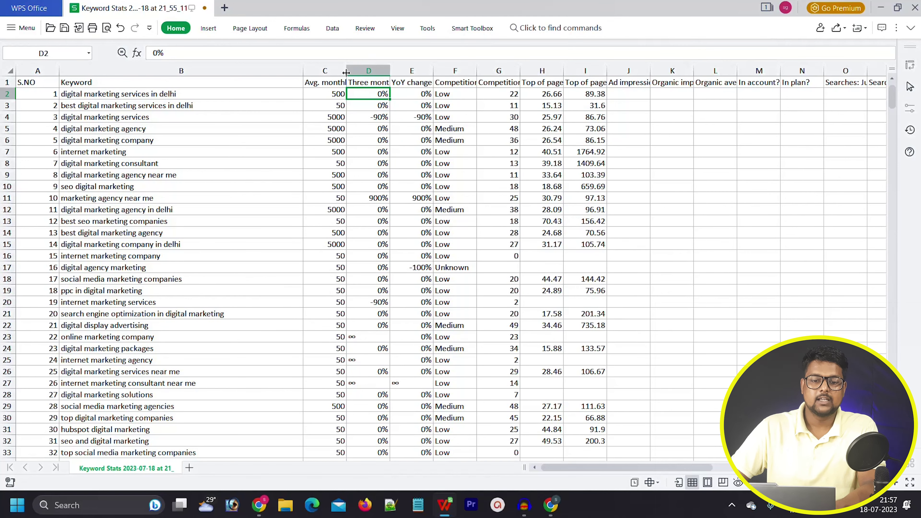
- Delete the Three month change column
left_click(373, 70)
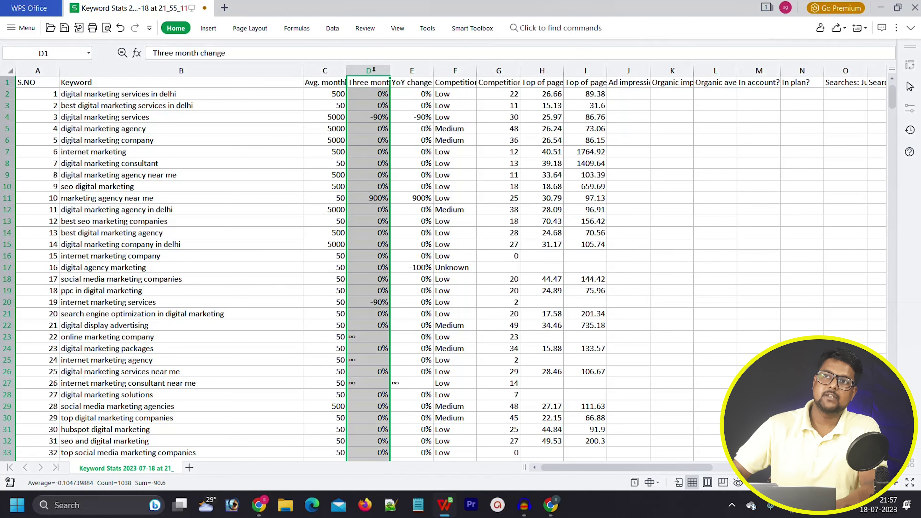
right_click(373, 70)
left_click(454, 199)
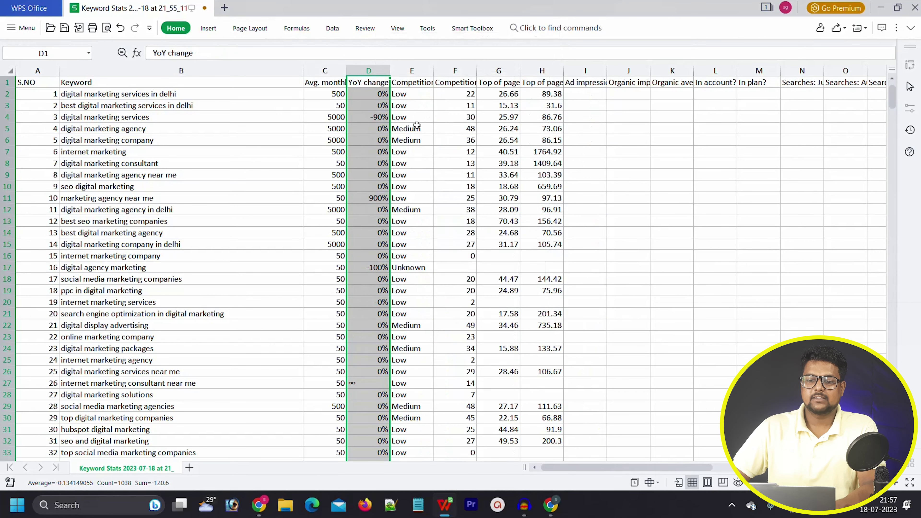
- Widen the Competition (indexed value) column to read its full header, and delete that column
left_click(461, 69)
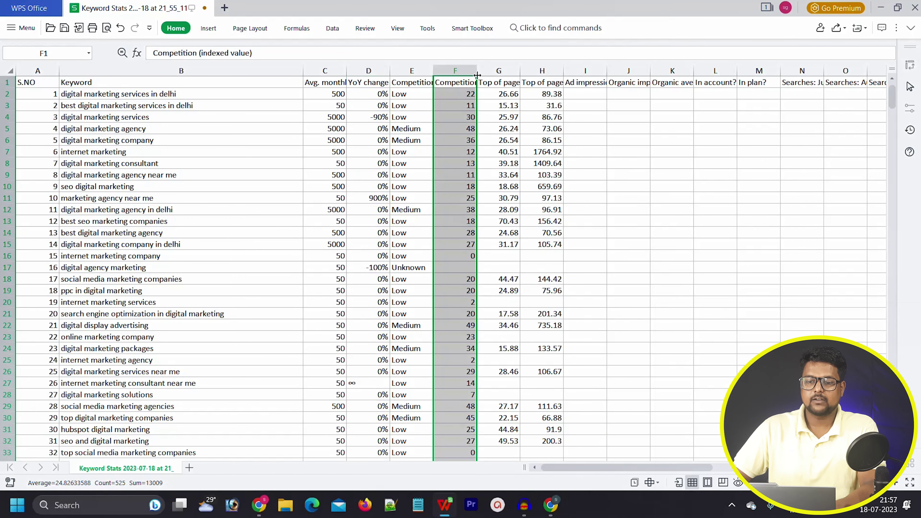
double_click(477, 75)
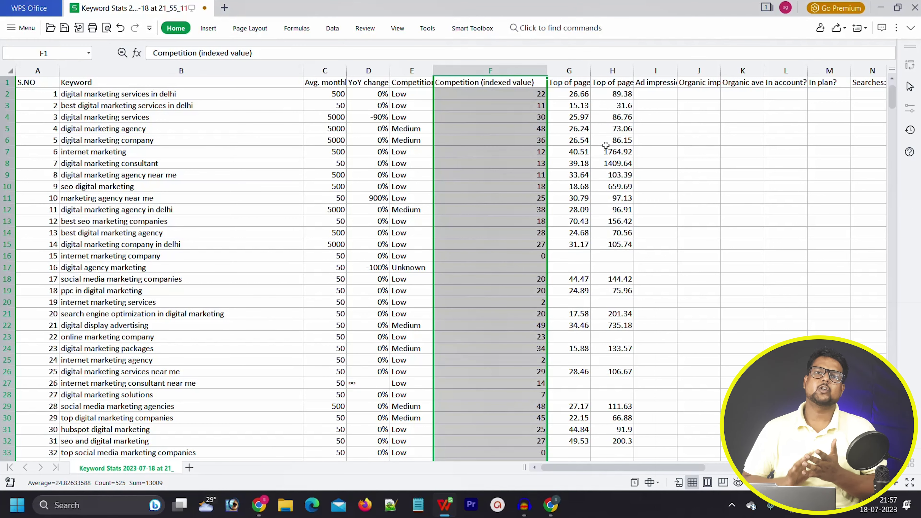
right_click(501, 76)
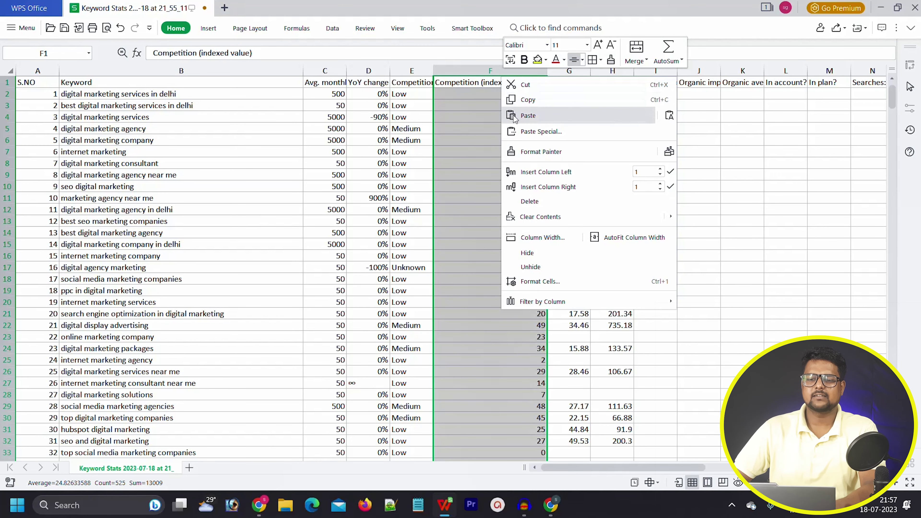
left_click(536, 205)
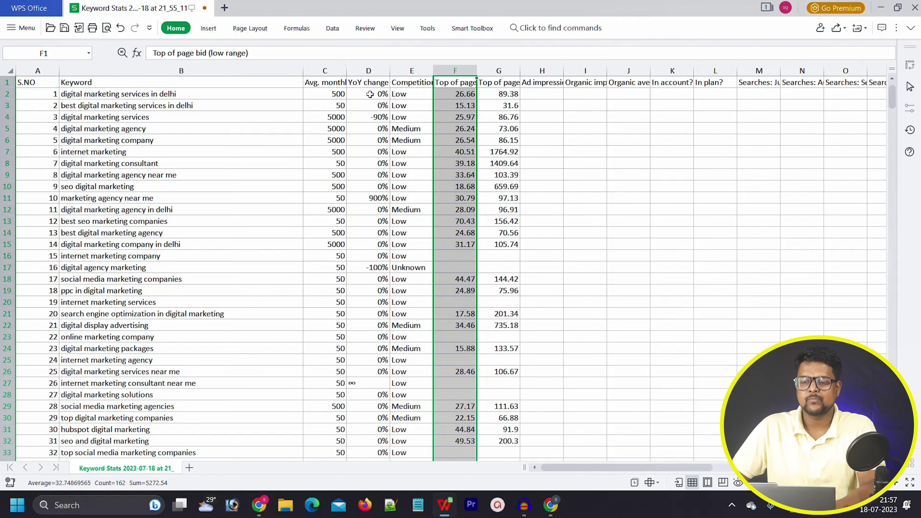
- Delete the YoY change column
left_click(369, 70)
right_click(375, 72)
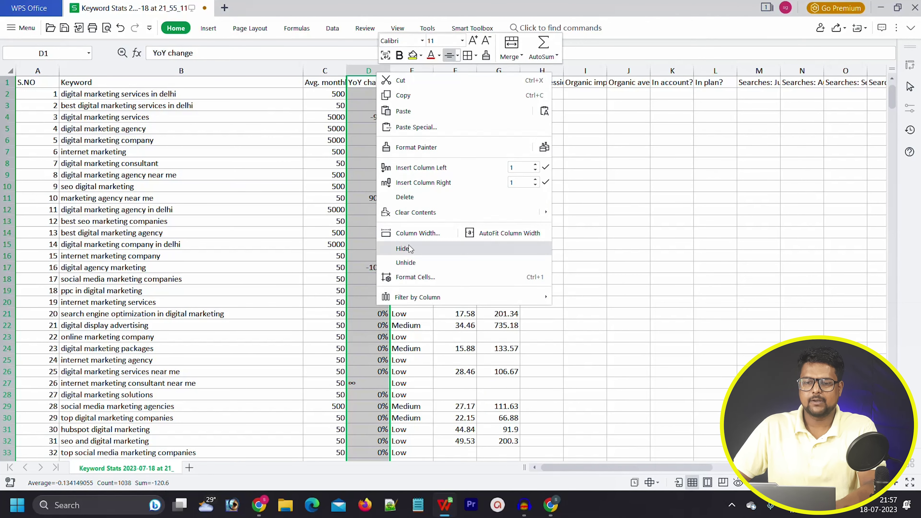
left_click(409, 198)
left_click(585, 117)
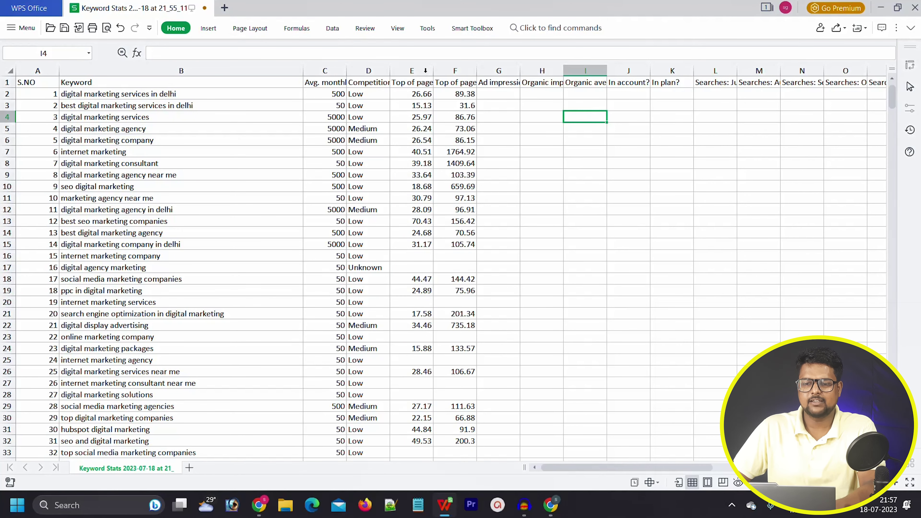
- Delete all columns after Competition, from Top of page bid (low range) through the last monthly Searches column
left_click_drag(425, 71, 455, 71)
key("ctrl+shift+Right")
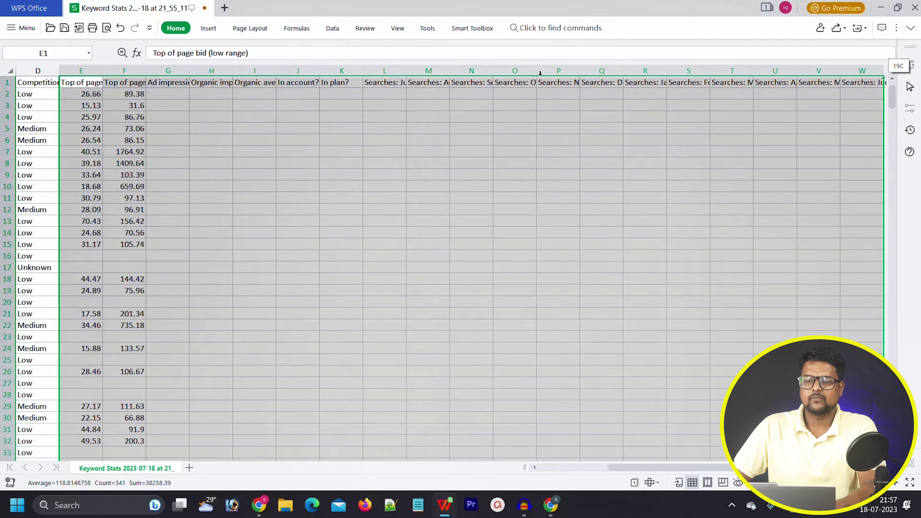
right_click(226, 69)
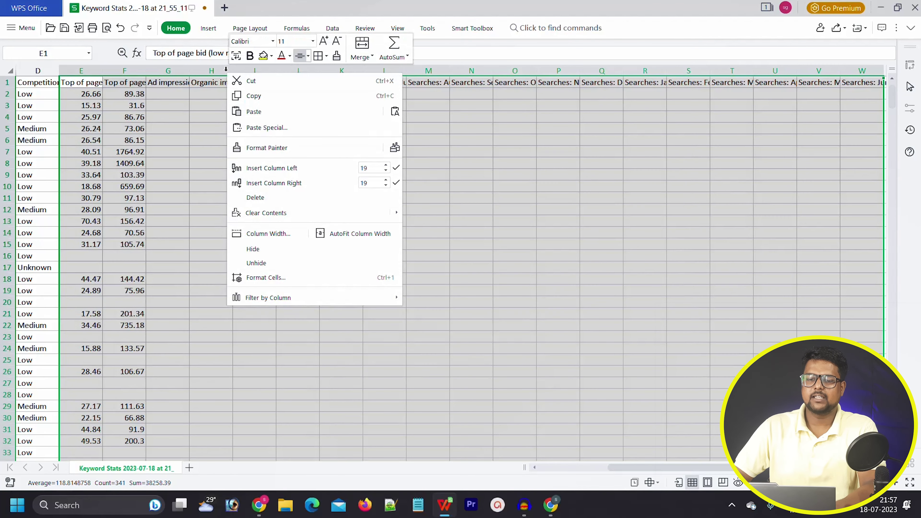
left_click(285, 204)
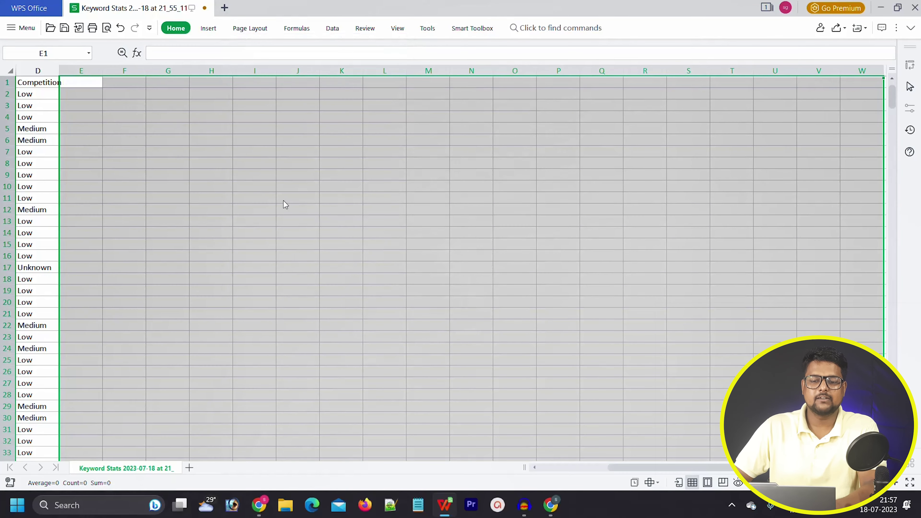
left_click(287, 189)
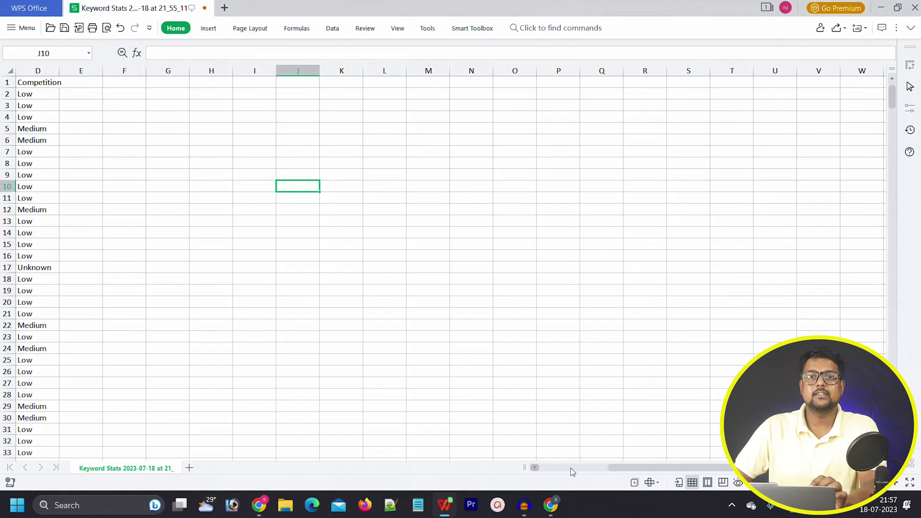
- Copy the first keyword, "digital marketing services in delhi", from cell B2 of the Keyword column
left_click_drag(617, 467, 548, 471)
left_click(114, 85)
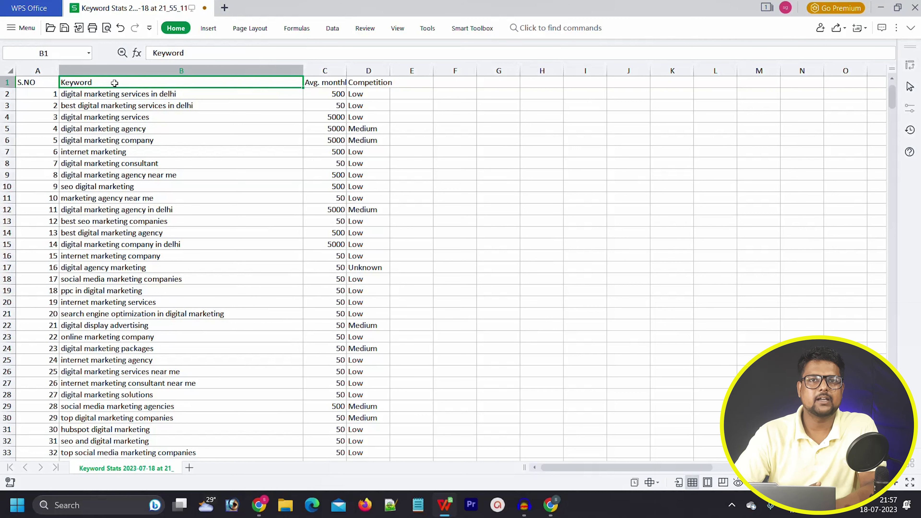
left_click(196, 200)
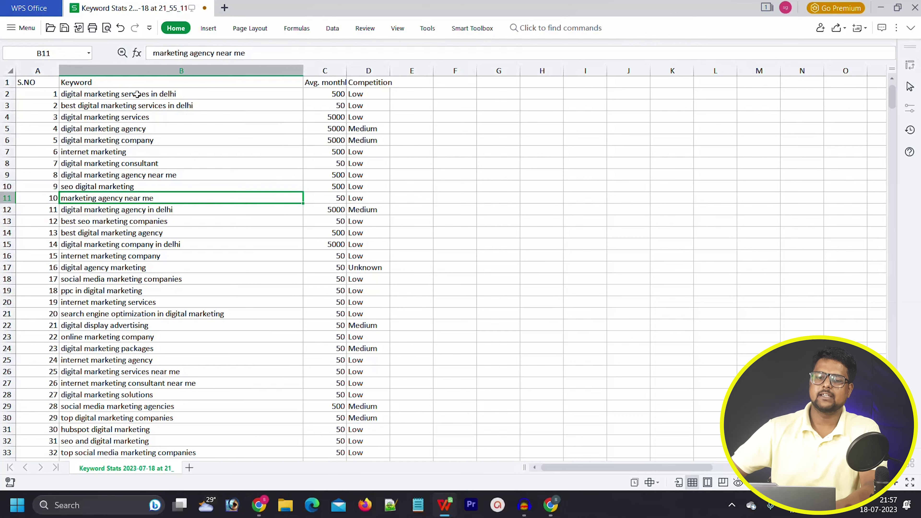
left_click(137, 95)
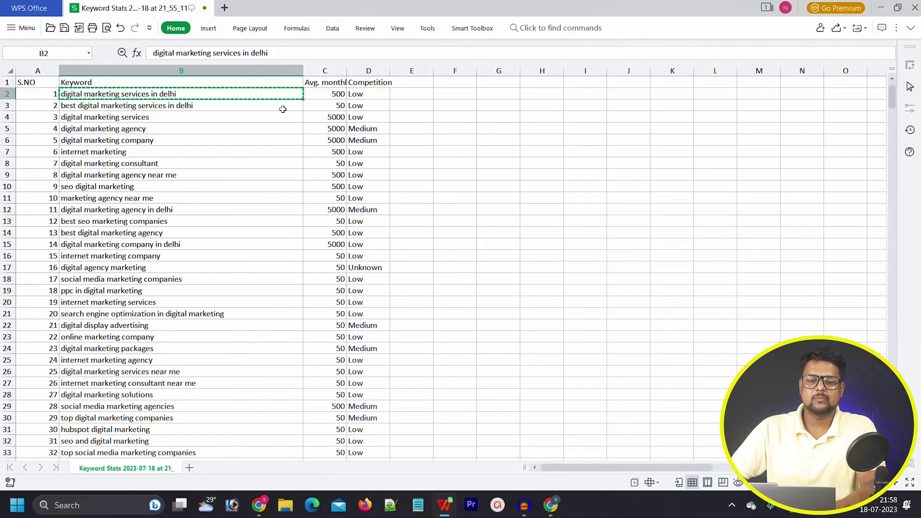
- Switch to Chrome, search Google in a new tab for the exact phrase "digital marketing services in delhi" in quotation marks, and look through the ranking pages
key("alt+Tab")
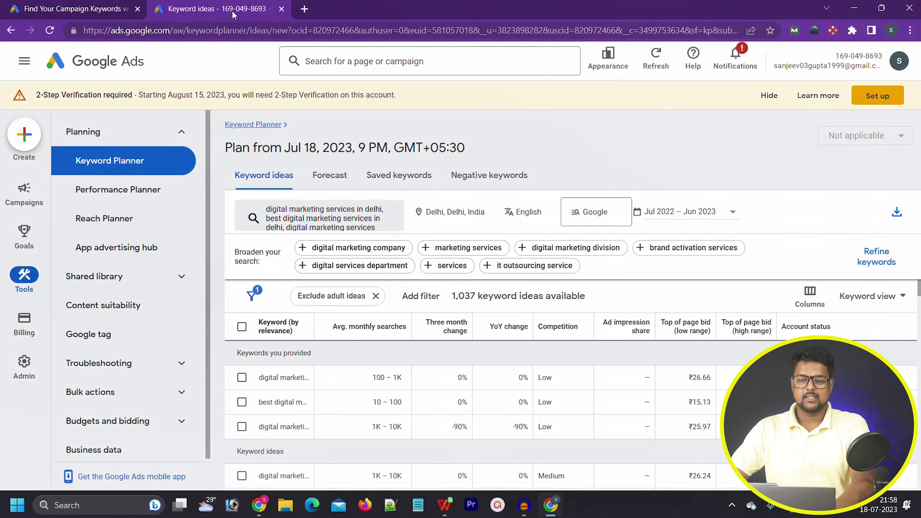
left_click(304, 9)
left_click(283, 29)
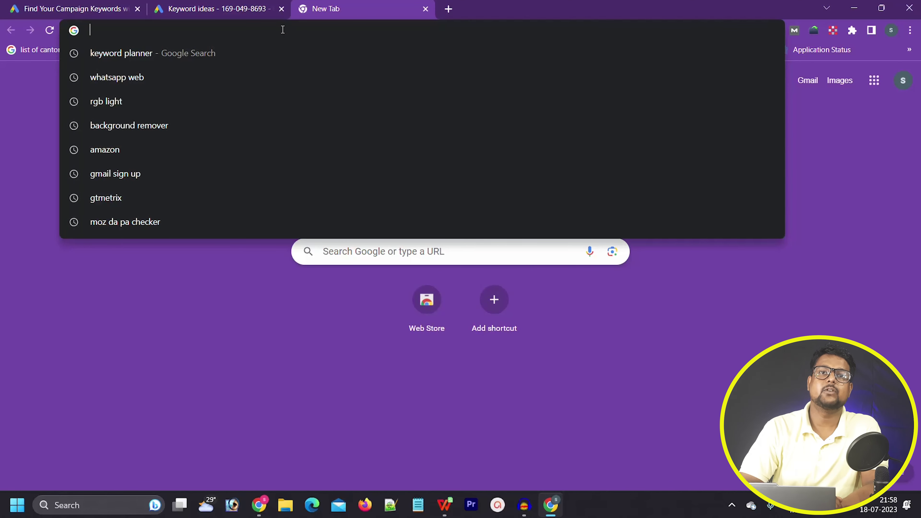
type("\"digital marketing services in delhi\"")
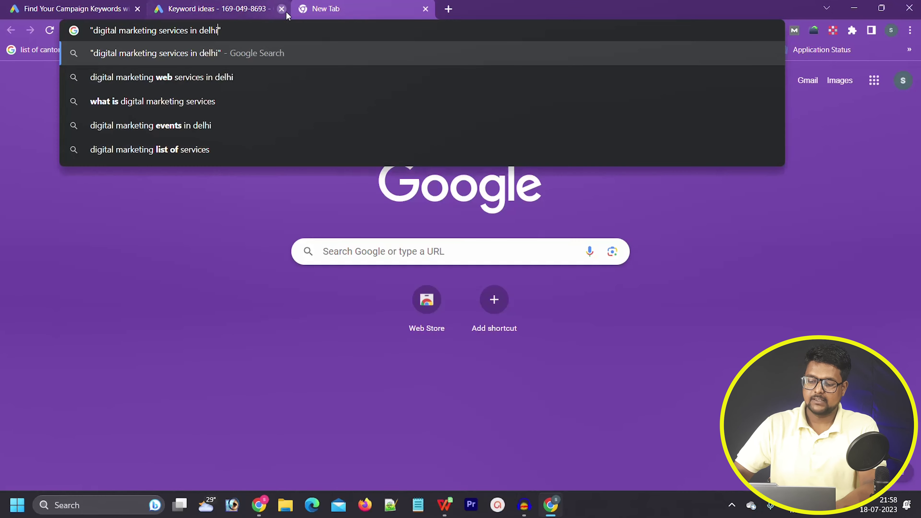
key("Return")
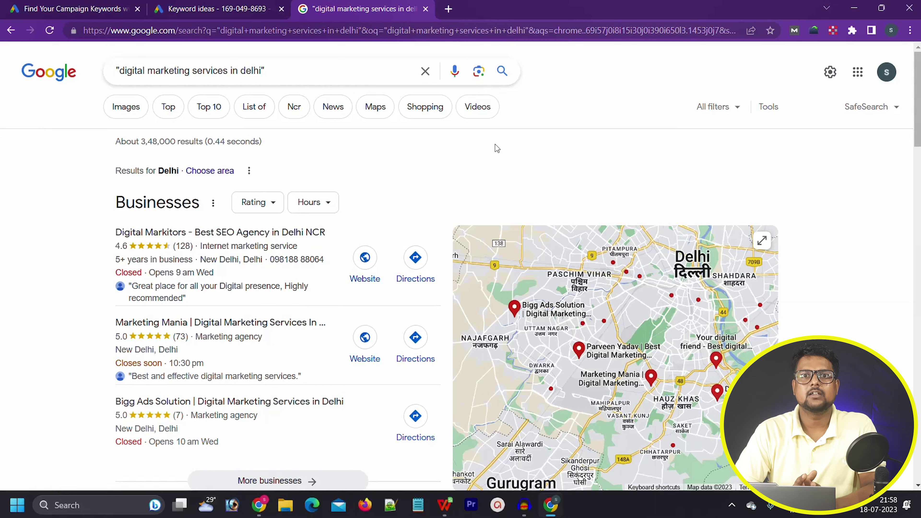
scroll(475, 164, "down", 10)
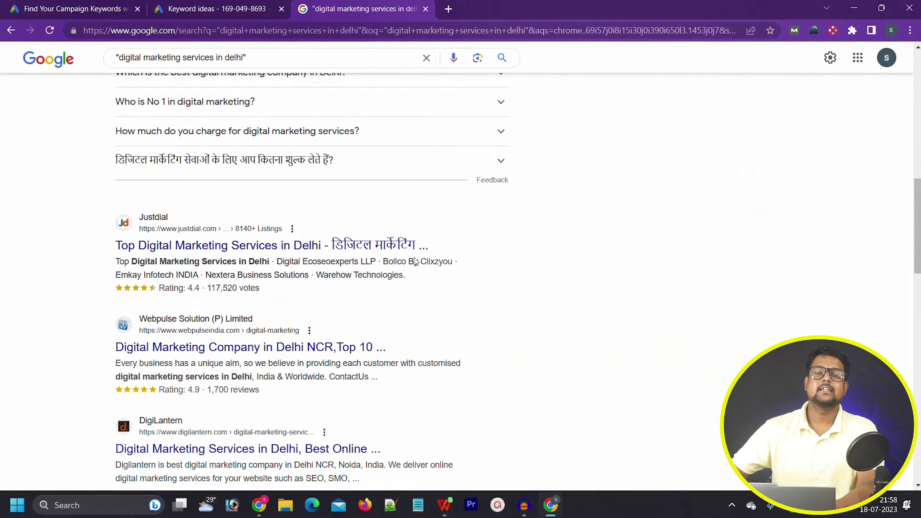
scroll(337, 236, "down", 3)
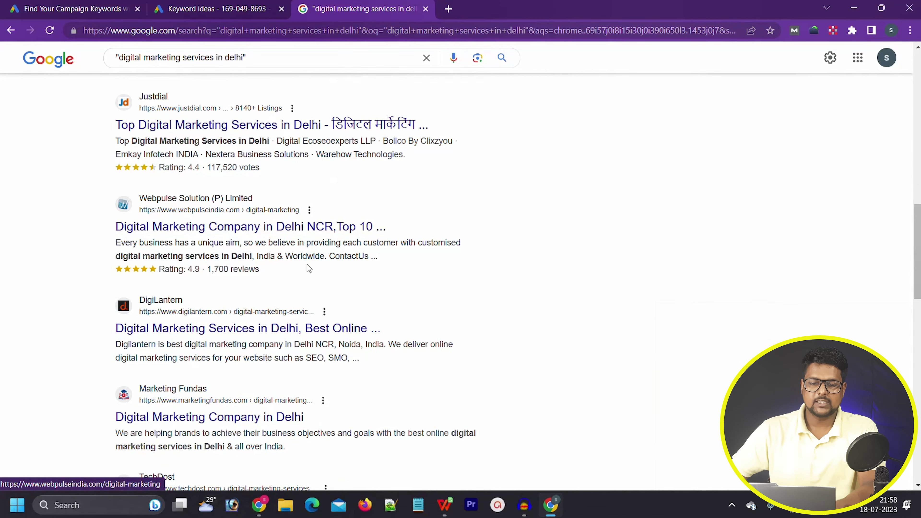
scroll(308, 270, "down", 6)
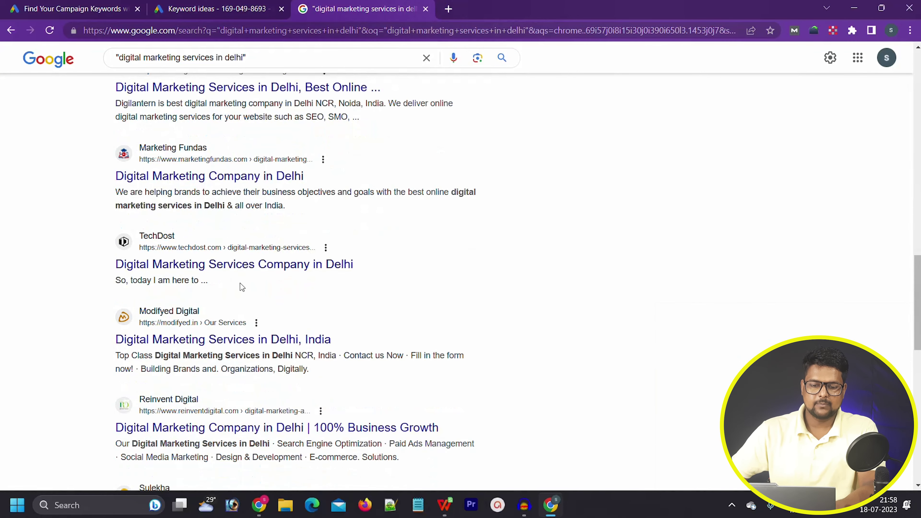
scroll(251, 227, "down", 6)
scroll(256, 225, "down", 6)
scroll(256, 225, "up", 18)
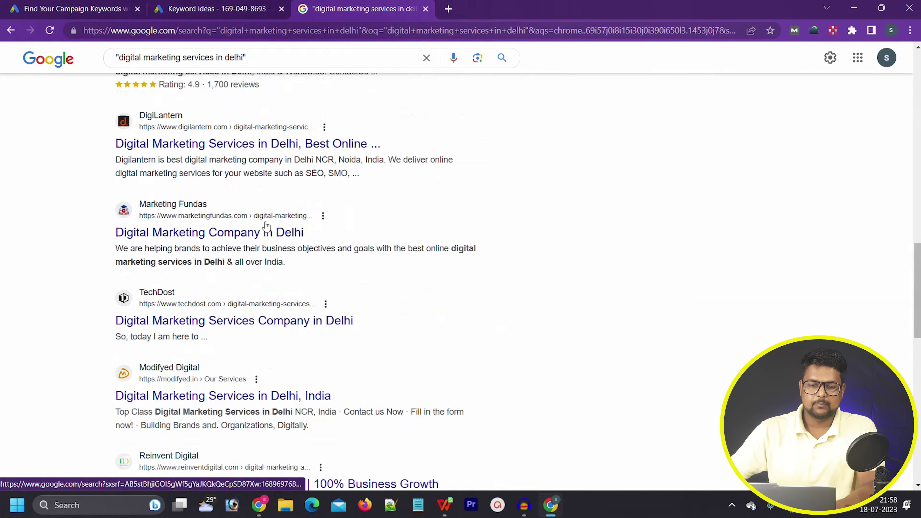
- Return to the WPS spreadsheet and examine the other keyword ideas alongside their monthly searches and competition
key("alt+Tab")
left_click(119, 172)
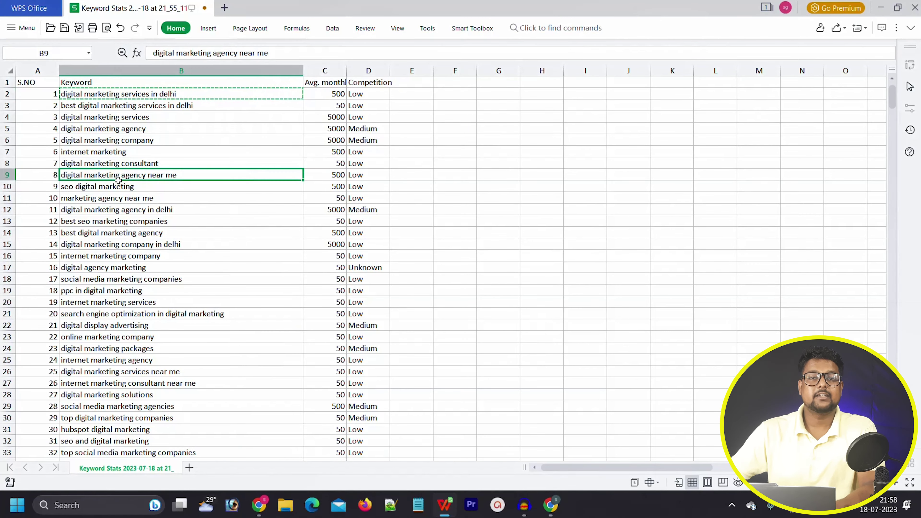
left_click(116, 209)
left_click(117, 185)
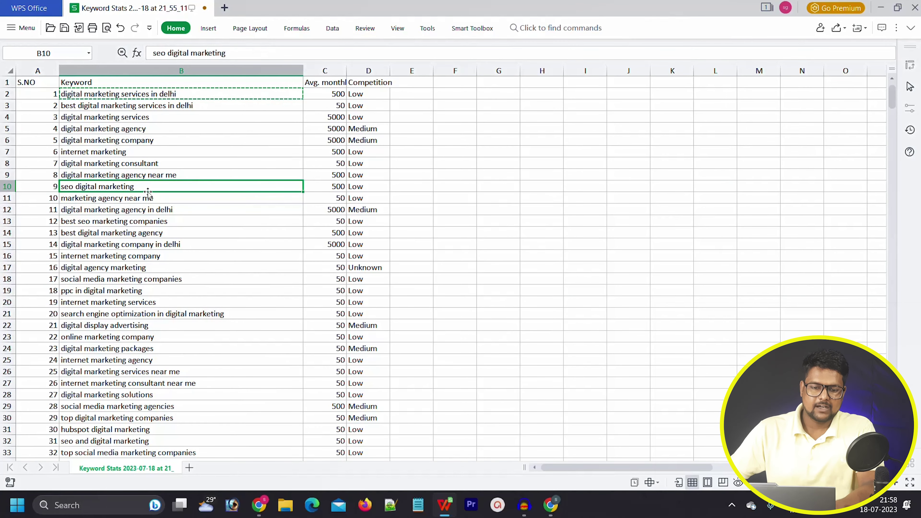
left_click(125, 223)
left_click(155, 237)
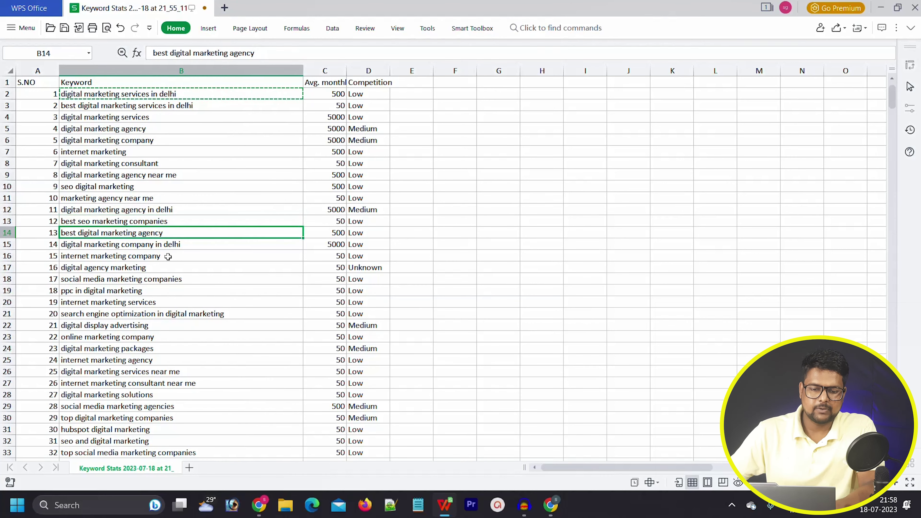
left_click(165, 246)
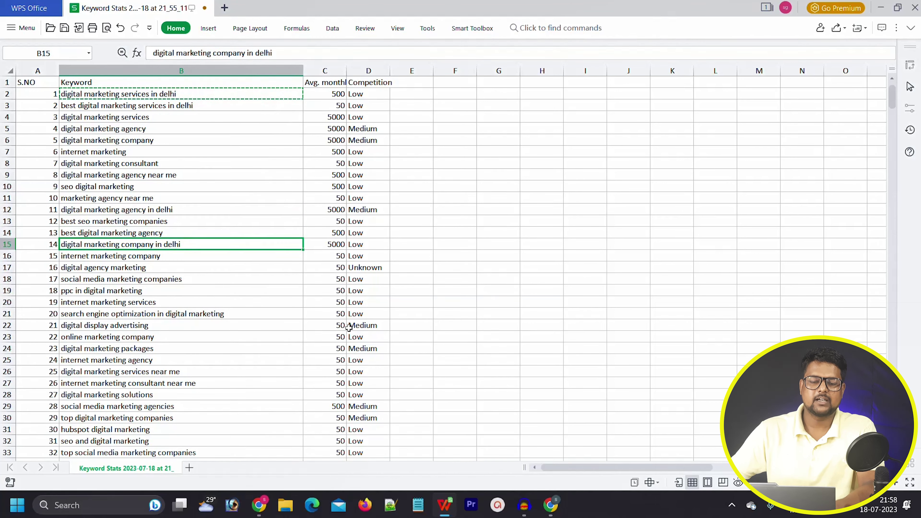
left_click(761, 184)
scroll(228, 158, "down", 12)
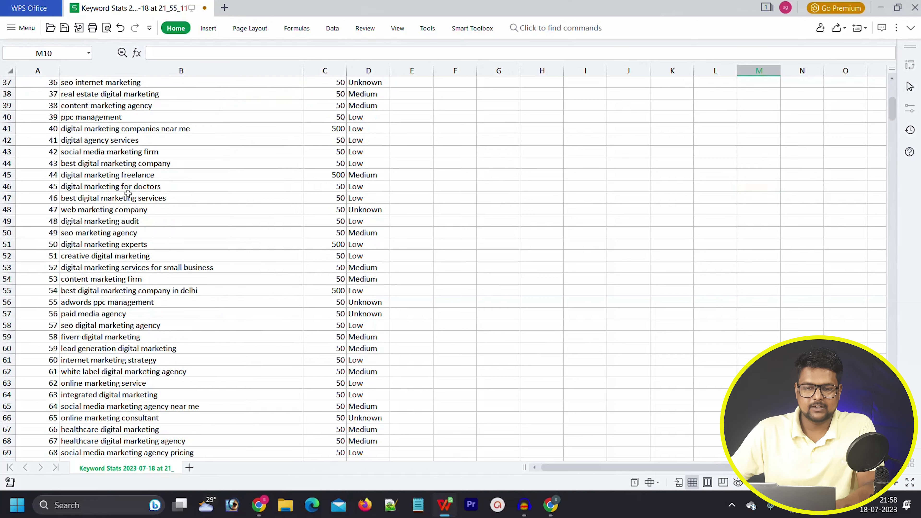
scroll(191, 191, "up", 12)
- Select all serial numbers from A2 to the end of the list and review the keywords from the last rows back to the first
left_click(46, 94)
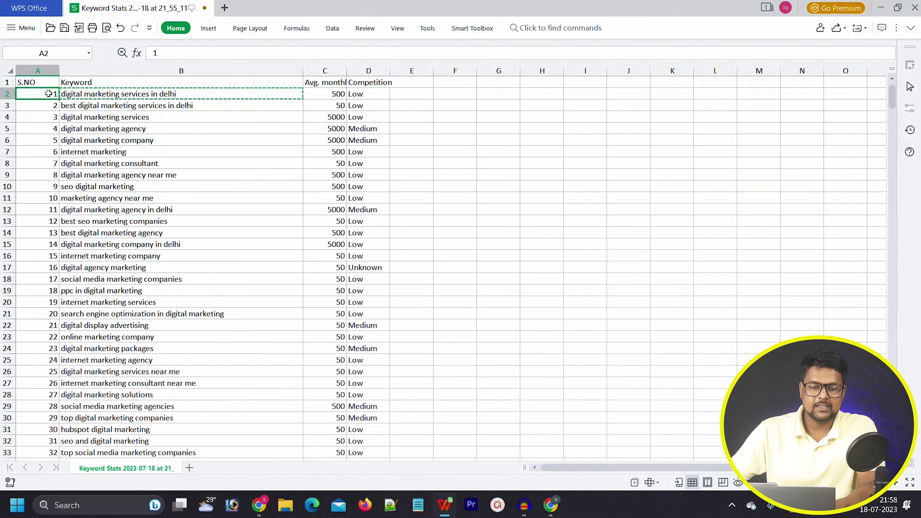
key("ctrl+shift+Down")
scroll(97, 305, "up", 18)
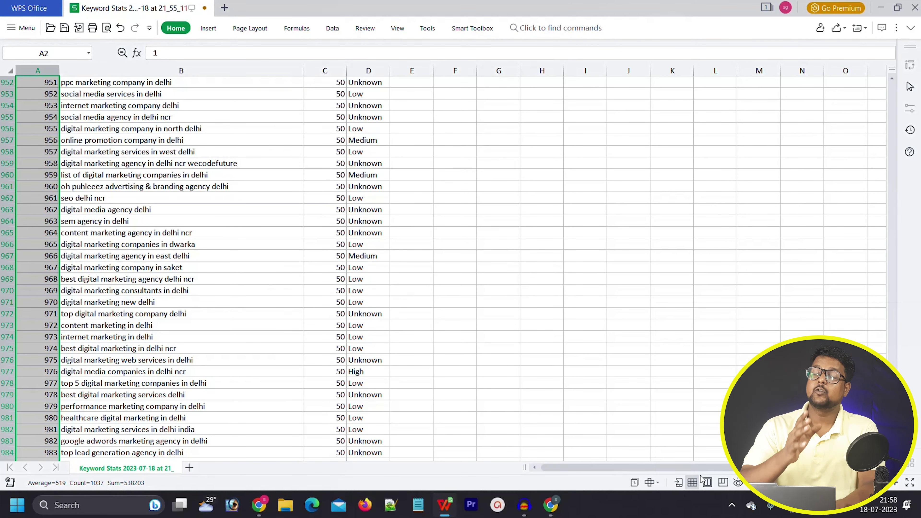
scroll(531, 281, "up", 15)
scroll(531, 281, "up", 20)
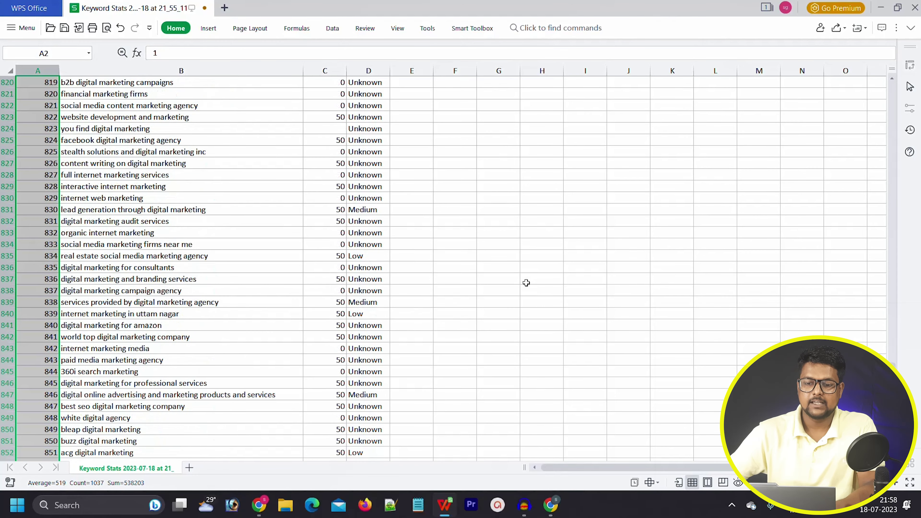
scroll(520, 285, "up", 20)
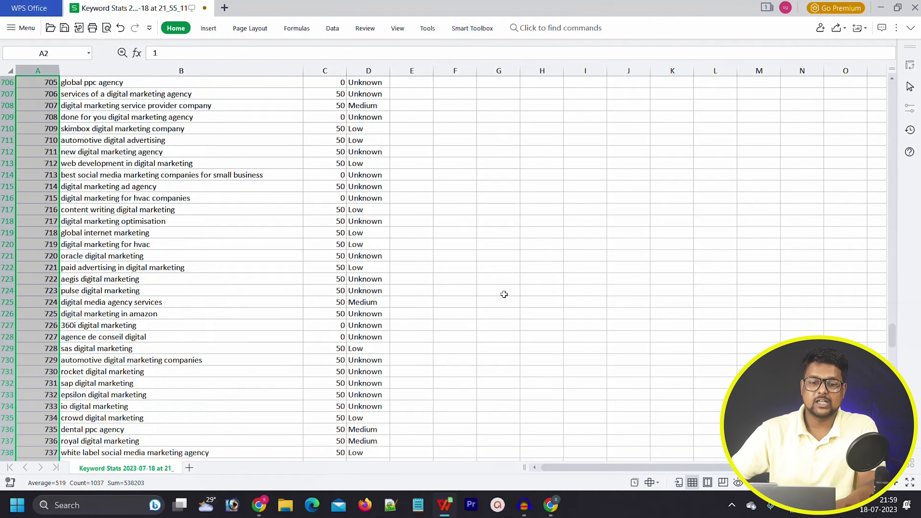
scroll(454, 323, "up", 20)
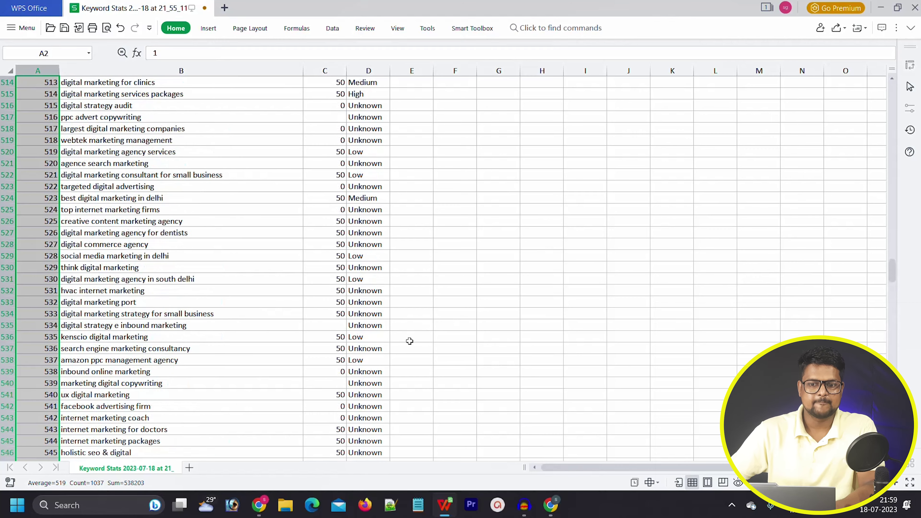
scroll(397, 349, "up", 14)
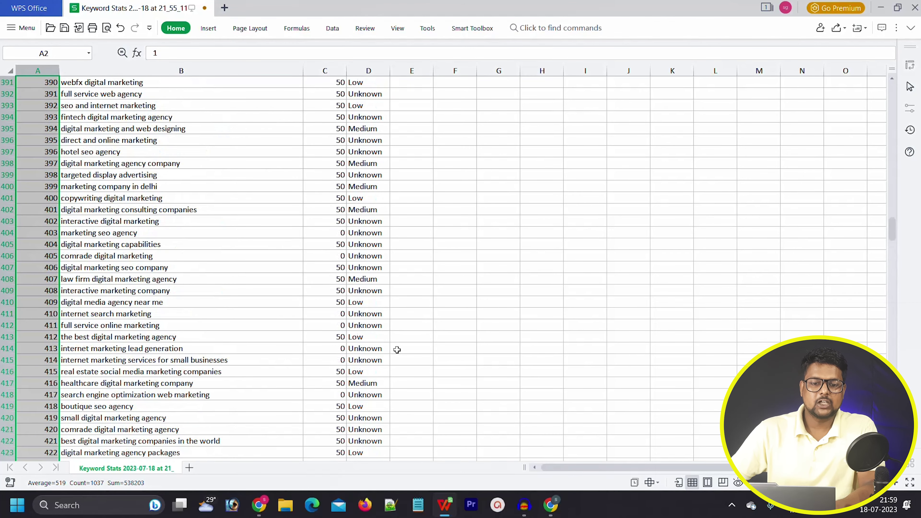
left_click(134, 209)
scroll(154, 204, "up", 20)
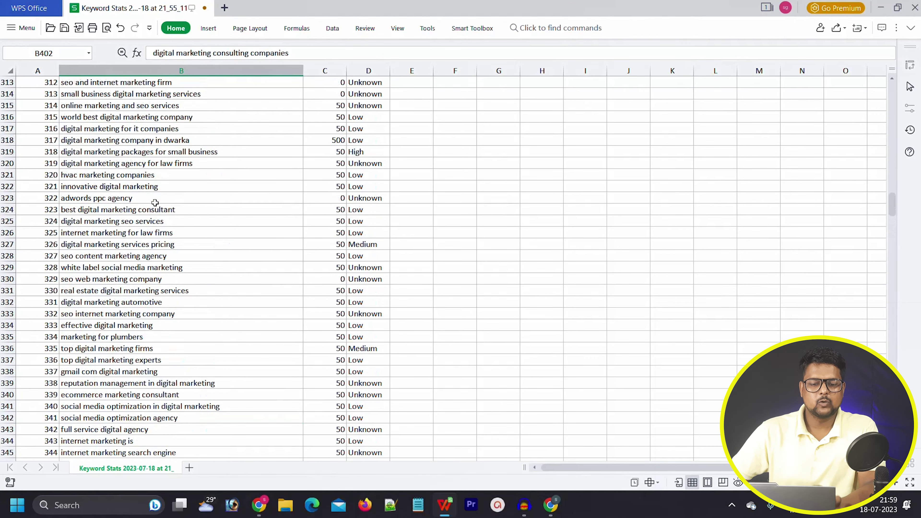
left_click(148, 166)
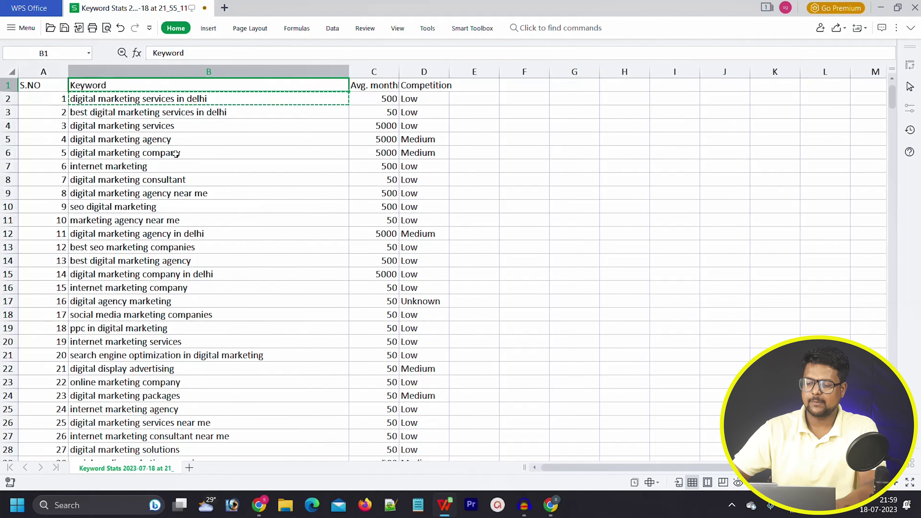
- Paste the copied keyword "digital marketing services in delhi" into cell G2 to start a list of chosen keywords
left_click(176, 154)
left_click(192, 98)
left_click(595, 99)
type("digital marketing services in delhi")
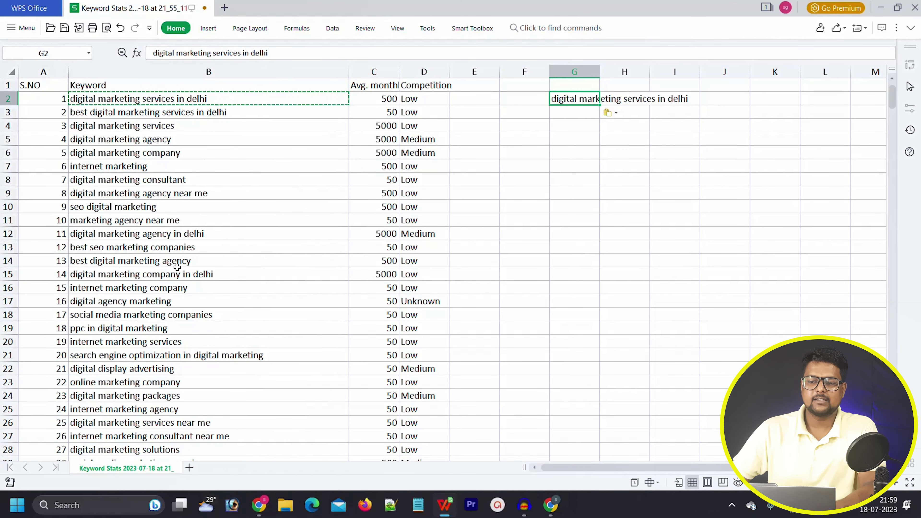
- Copy the keyword "online marketing company" from row 23 into cell G3
scroll(170, 276, "down", 1)
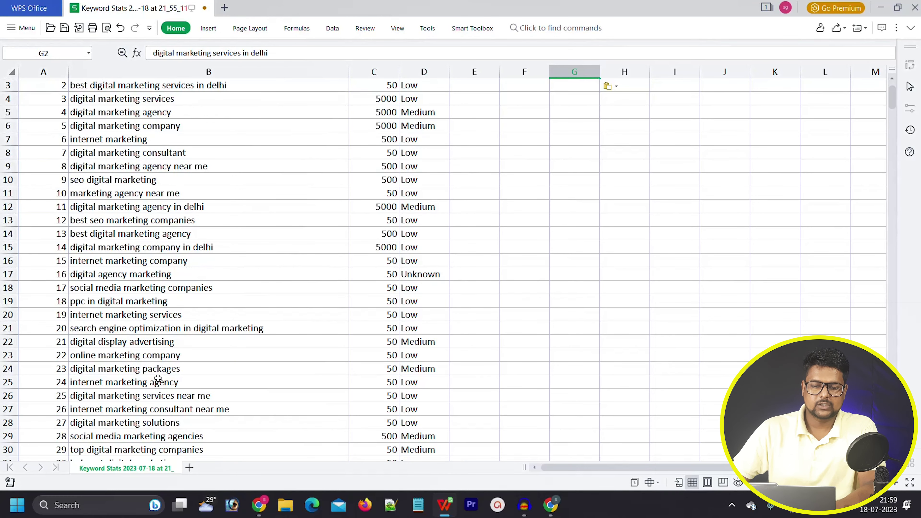
left_click(158, 357)
key("ctrl+c")
left_click(580, 115)
scroll(581, 124, "up", 1)
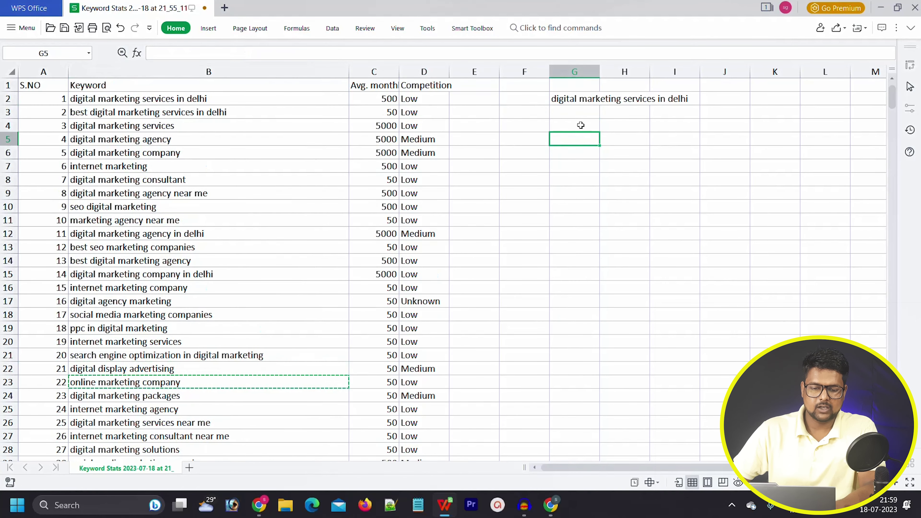
left_click(575, 114)
key("ctrl+v")
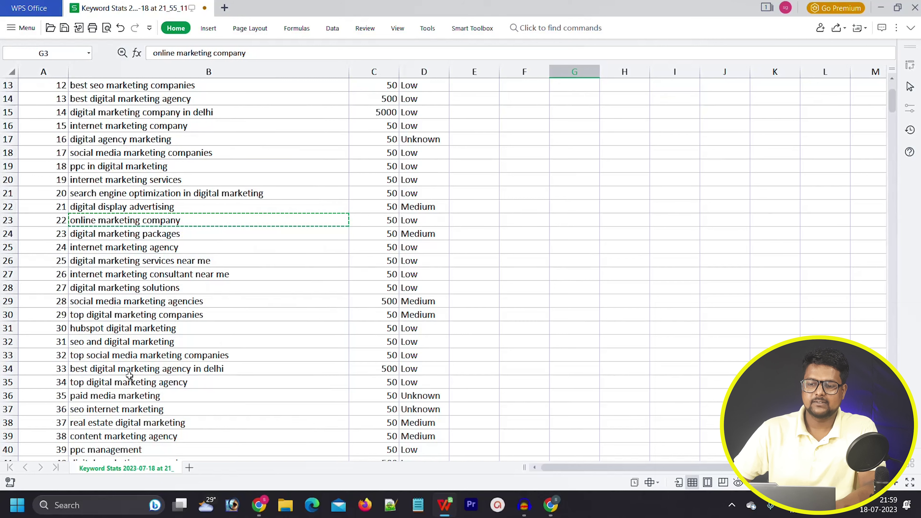
- Copy the keyword "top social media marketing companies" from row 33 into cell G4
left_click(197, 355)
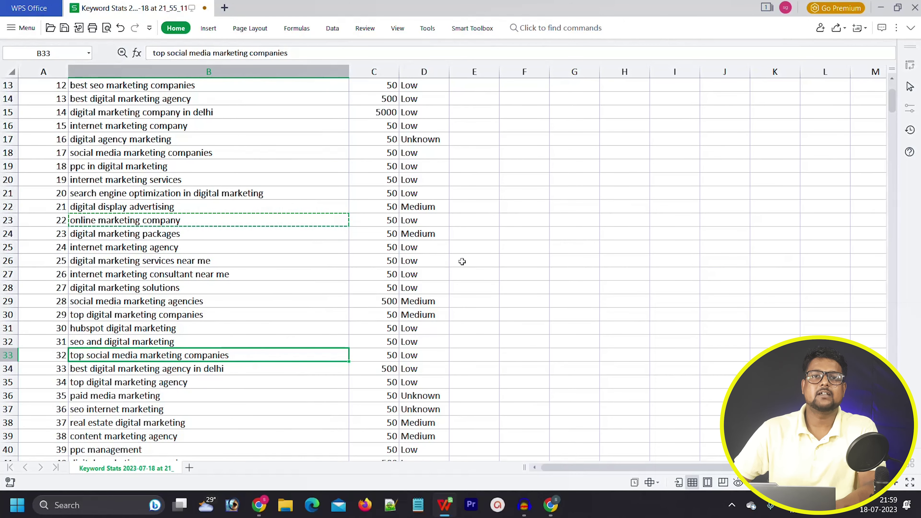
key("ctrl+c")
scroll(544, 144, "up", 4)
left_click(573, 115)
left_click(569, 123)
key("ctrl+v")
left_click(543, 162)
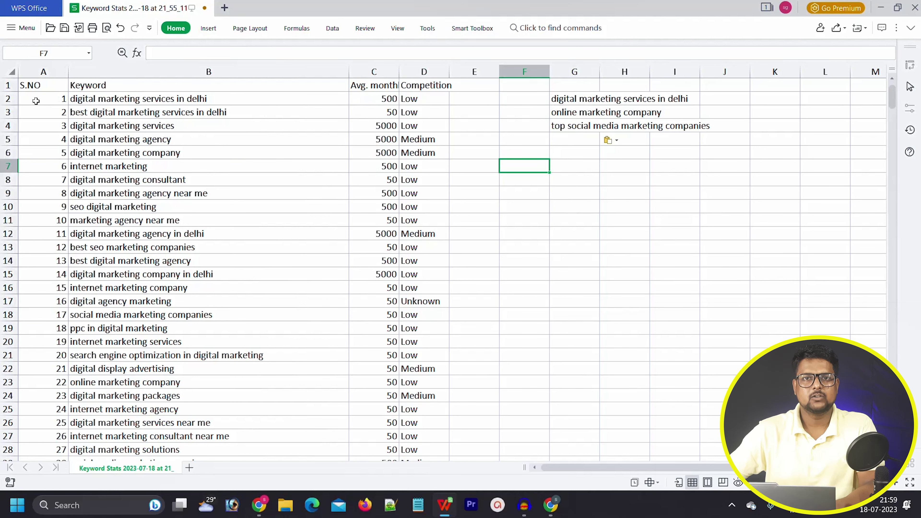
- Apply all borders to the first 20 keyword rows, A2:D21
left_click_drag(34, 99, 418, 348)
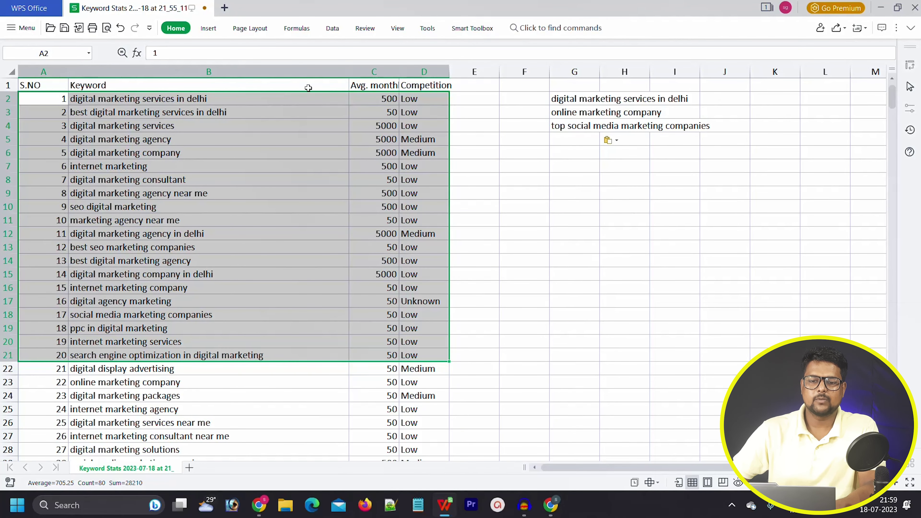
left_click(184, 32)
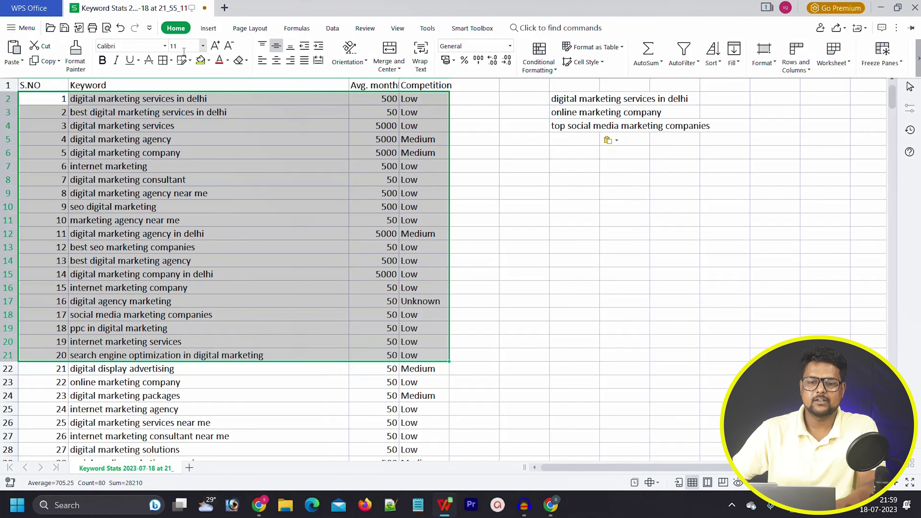
left_click(171, 61)
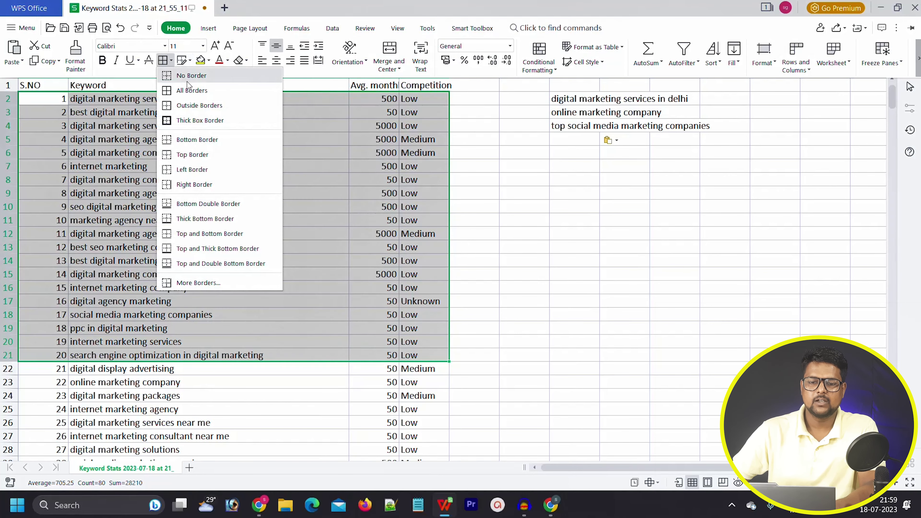
left_click(198, 91)
left_click(669, 299)
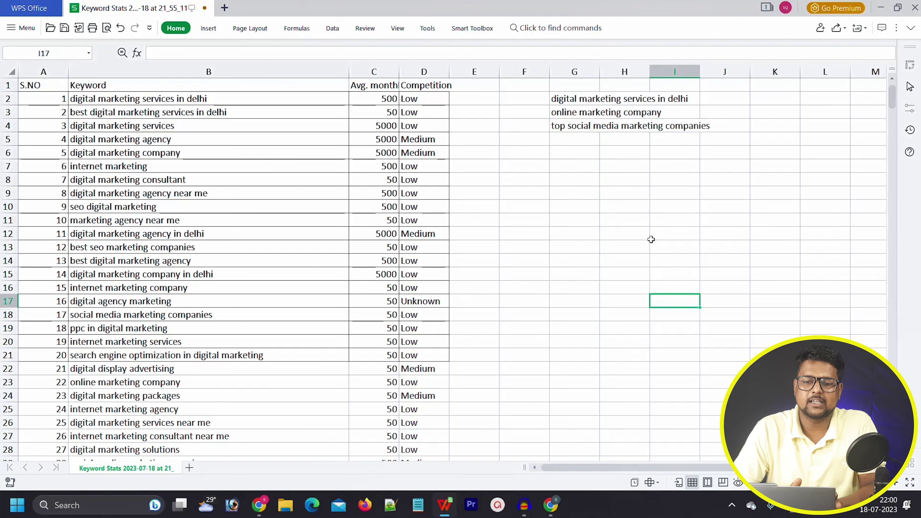
left_click(146, 99)
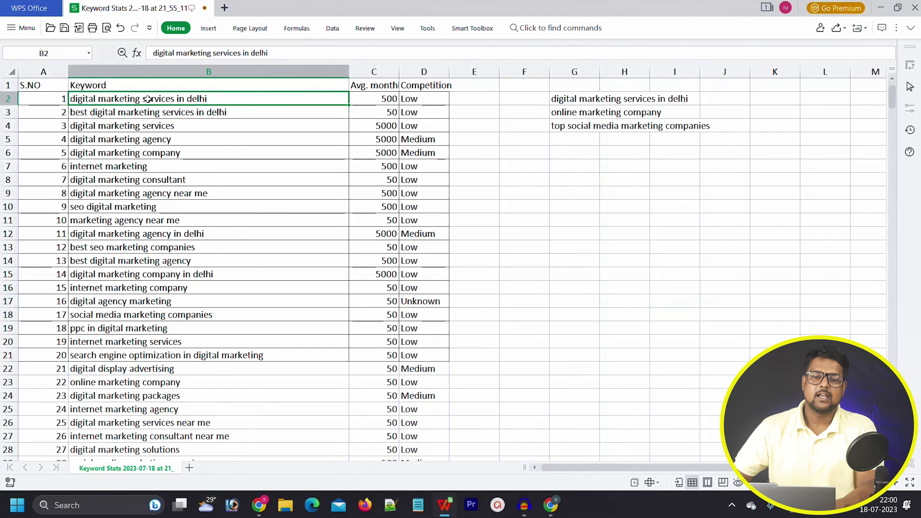
- Copy the keyword "digital marketing services in delhi" from B2 and open a new tab in Chrome
key("ctrl+c")
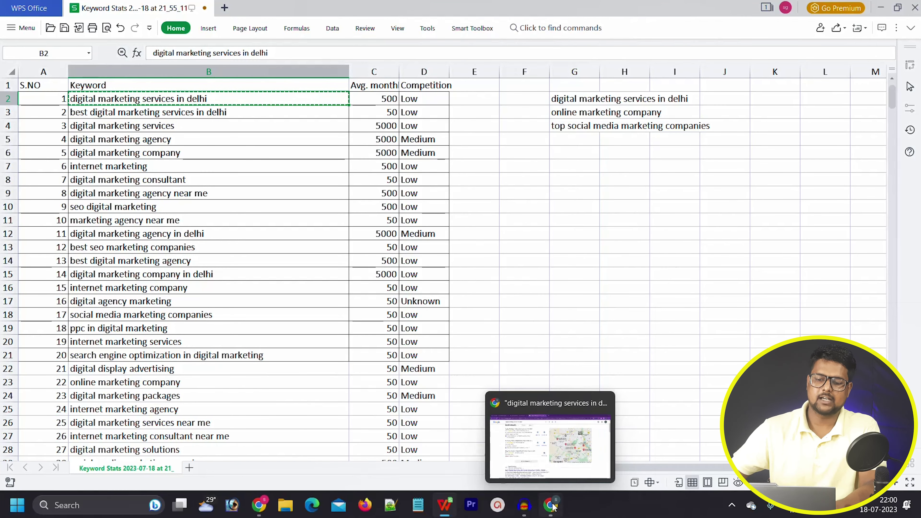
left_click(551, 417)
left_click(448, 9)
left_click(421, 29)
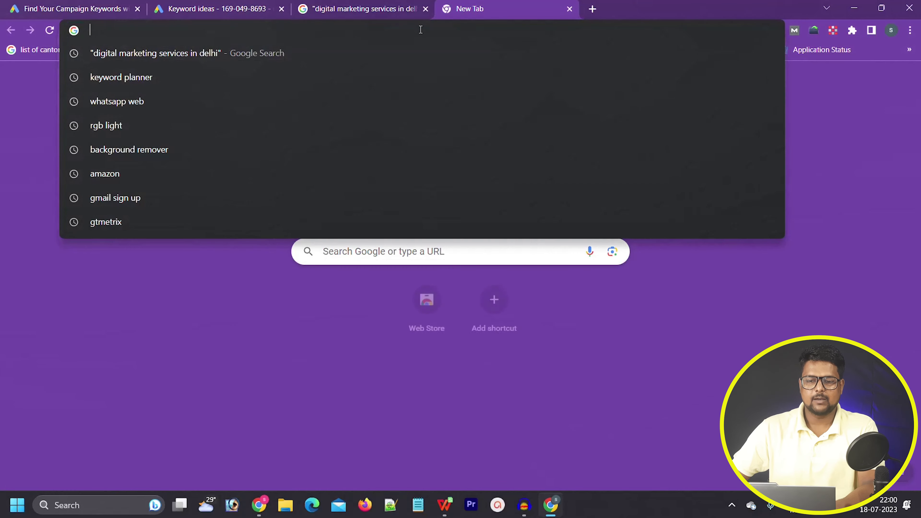
- Search Google for "ahrefs keyword generator"
type("ah")
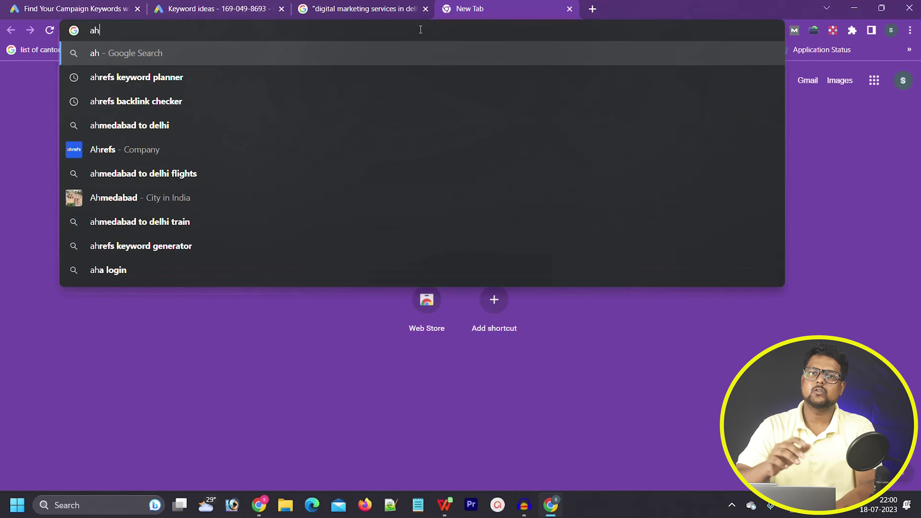
type("refs")
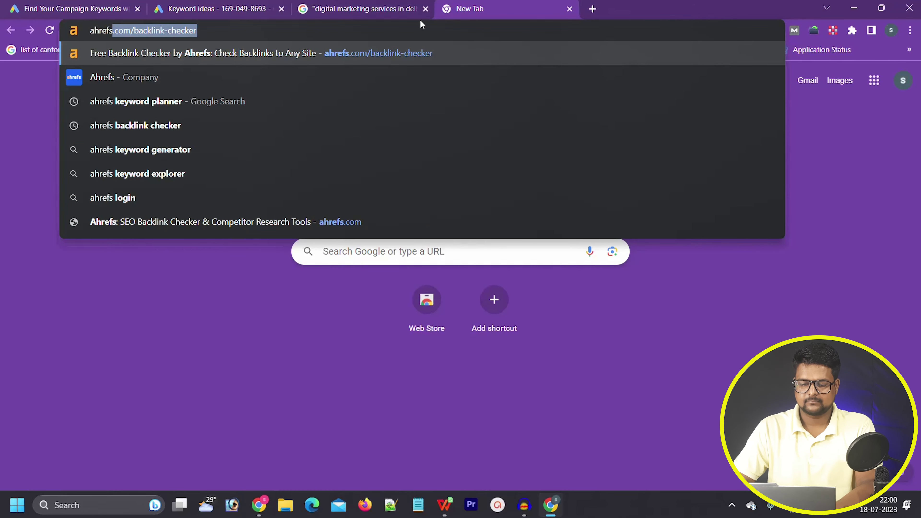
type(".com/")
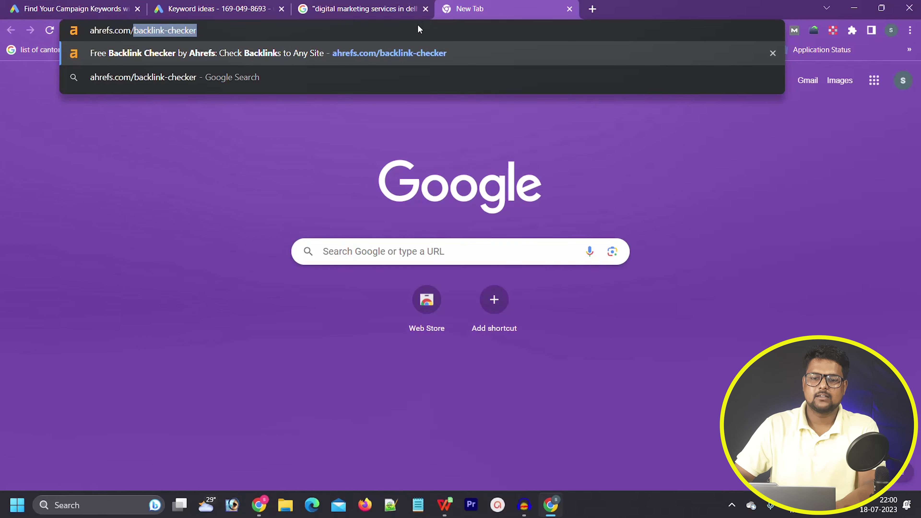
key("BackSpace")
key("BackSpace")
key("BackSpace")
key("BackSpace")
key("BackSpace")
key("BackSpace")
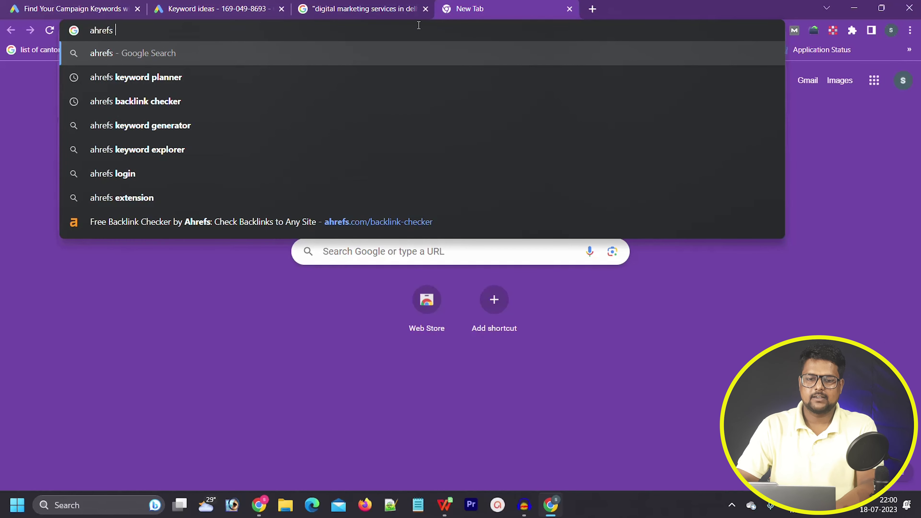
type("keyw")
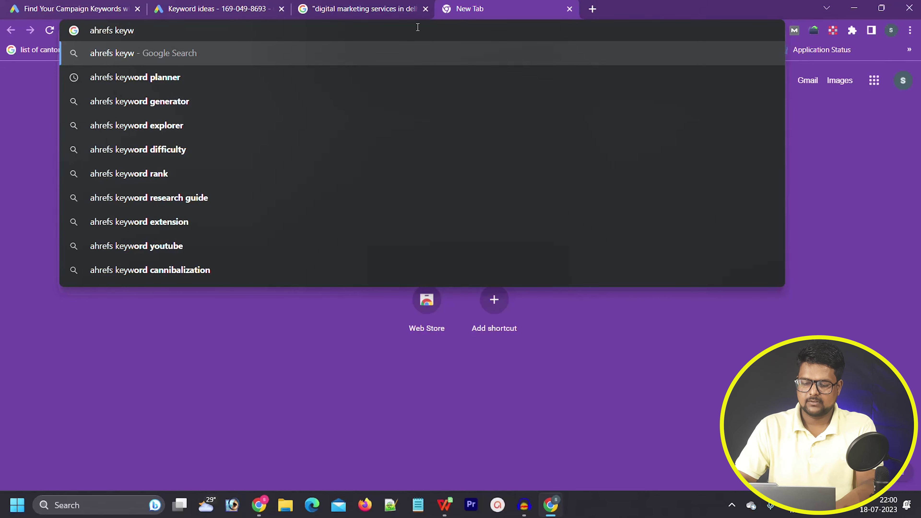
key("Down")
key("Down")
key("Return")
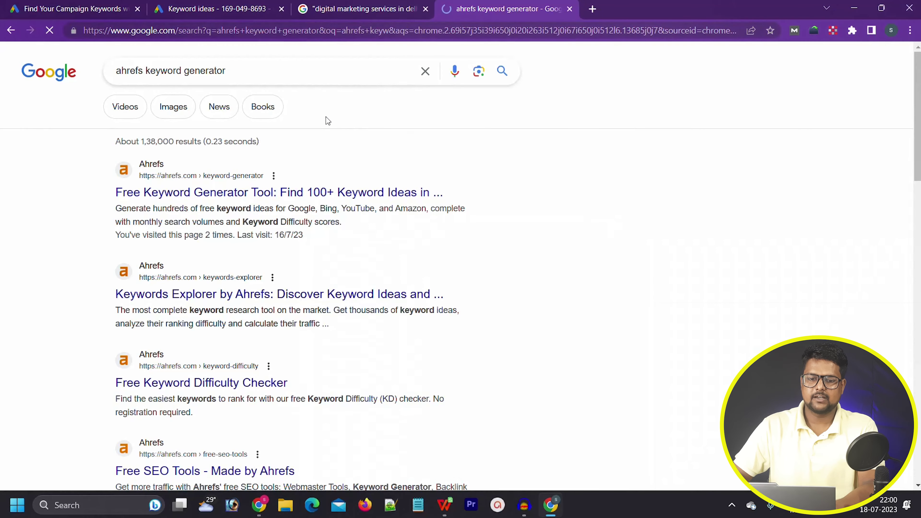
- Open the Ahrefs Free Keyword Generator in a new tab and enter the copied keyword "digital marketing services in delhi"
middle_click(205, 195)
left_click(596, 5)
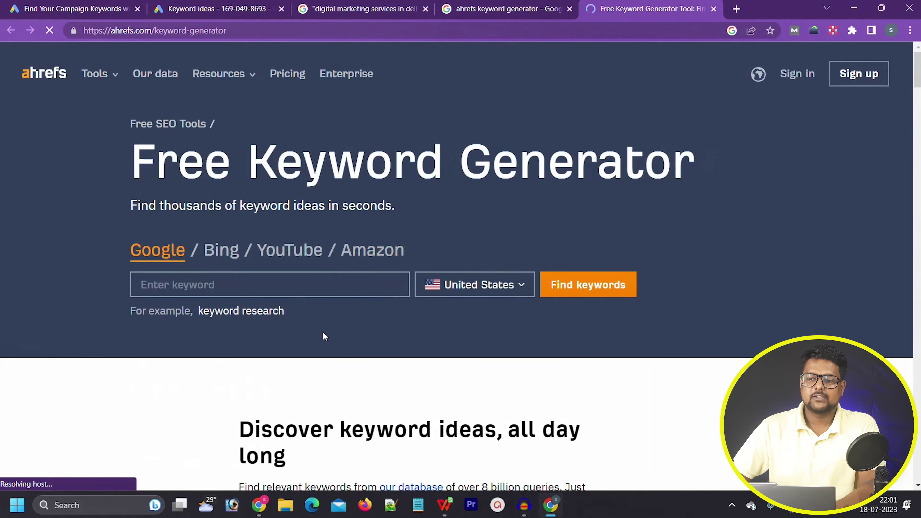
left_click(232, 286)
key("alt+Tab")
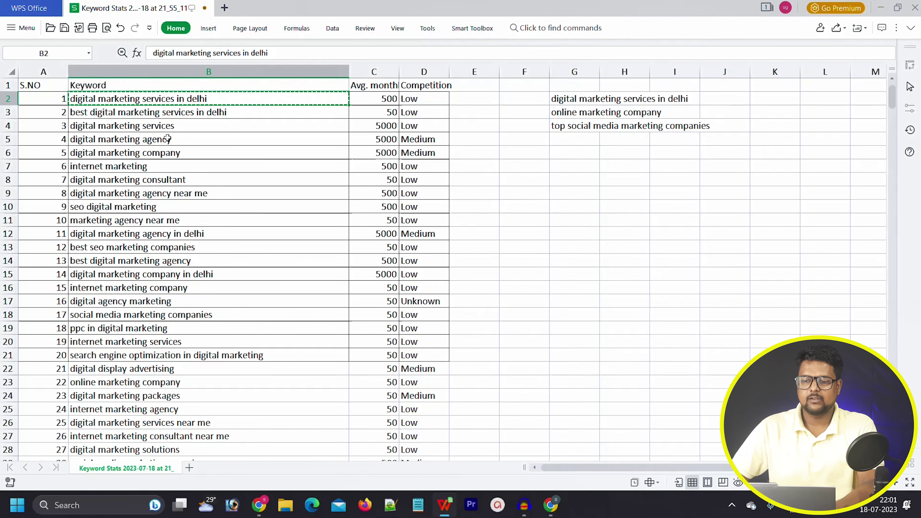
key("alt+Tab")
key("ctrl+v")
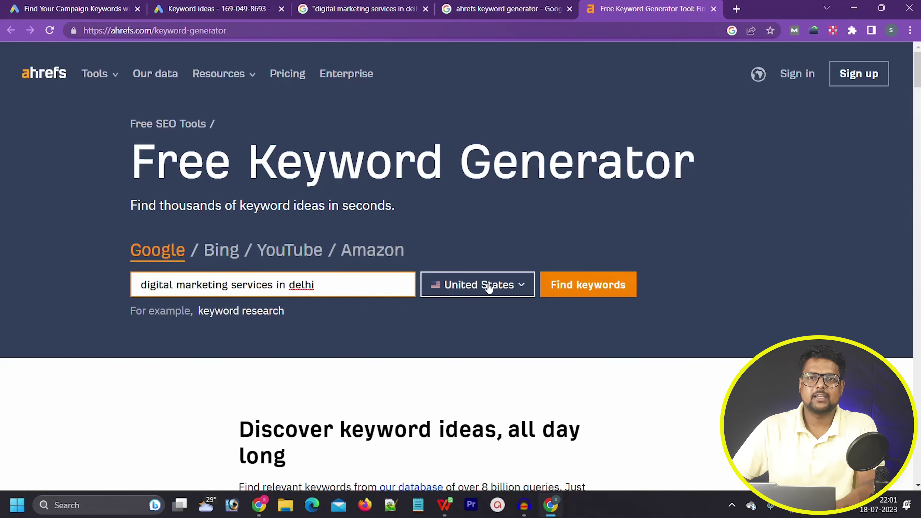
- Set the country to India and find keyword ideas for the entered phrase
left_click(496, 288)
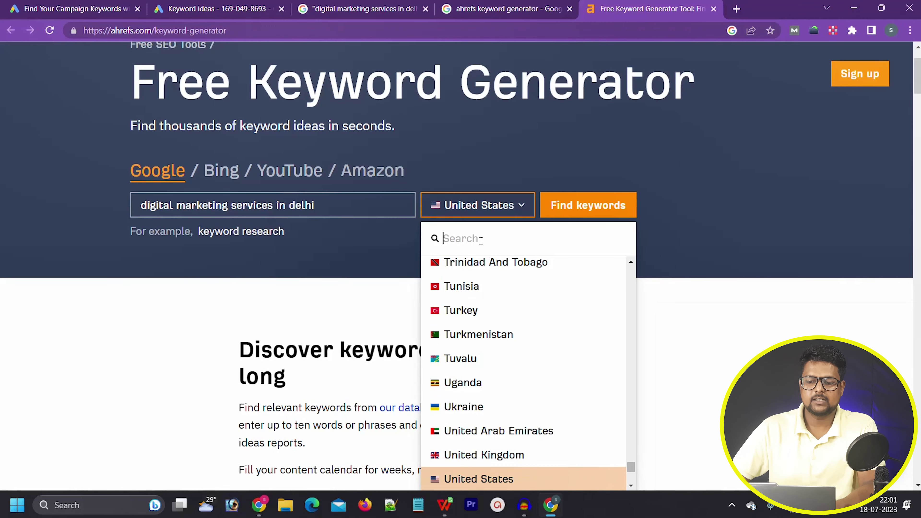
type("indi")
left_click(459, 280)
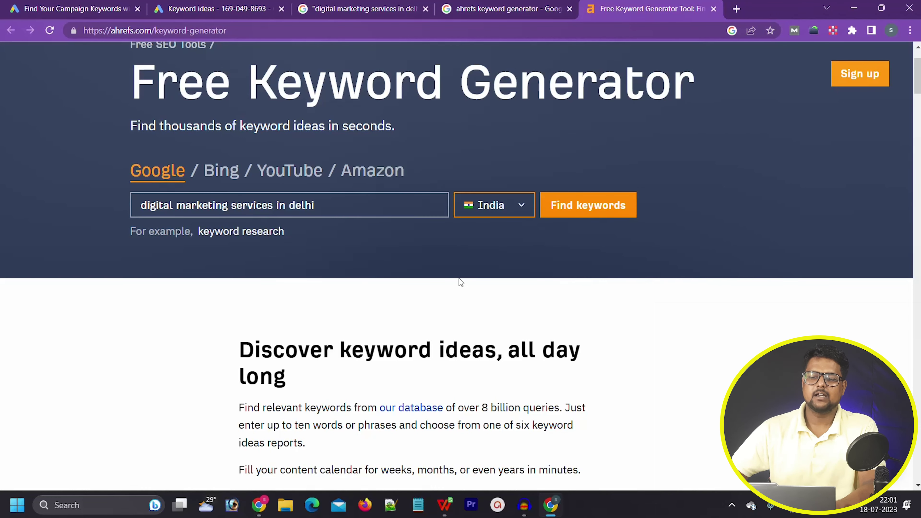
left_click(597, 204)
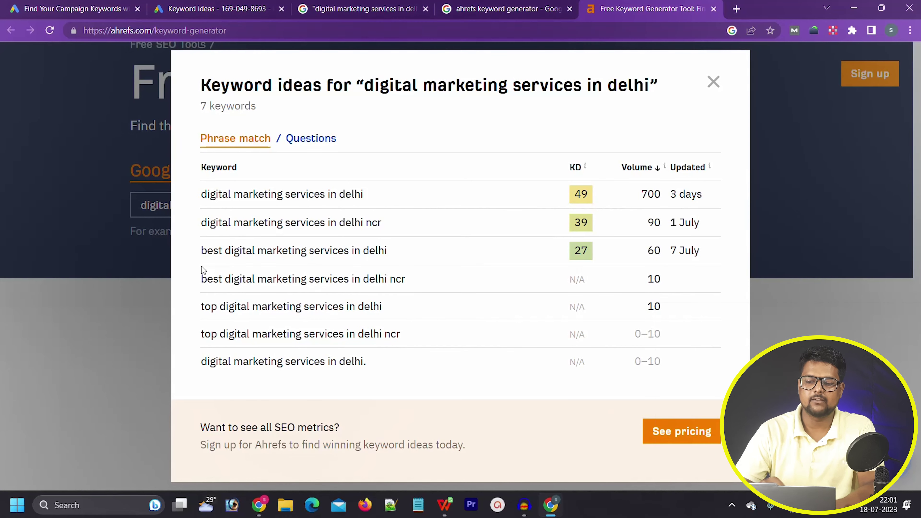
- Compare the difficulty and search volume of "digital marketing services in delhi" and "best digital marketing services in delhi"
left_click_drag(202, 250, 419, 247)
mouse_move(578, 168)
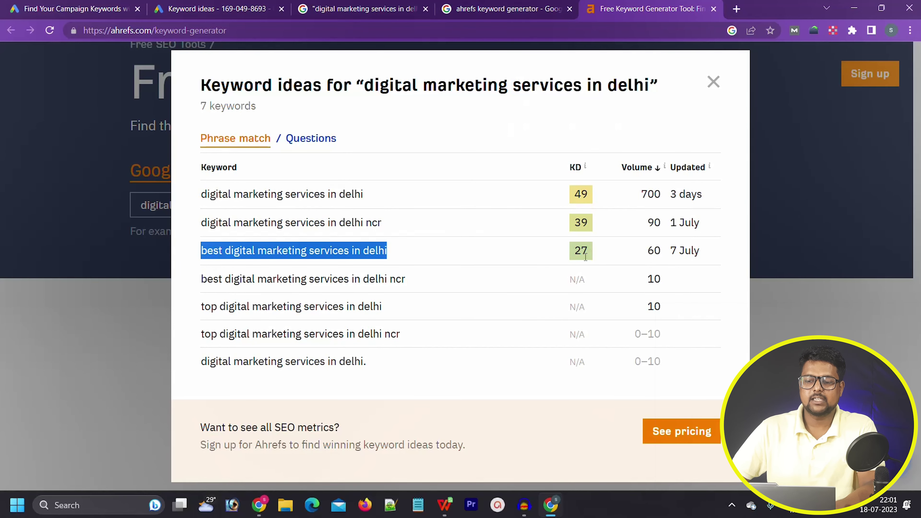
left_click_drag(654, 253, 648, 251)
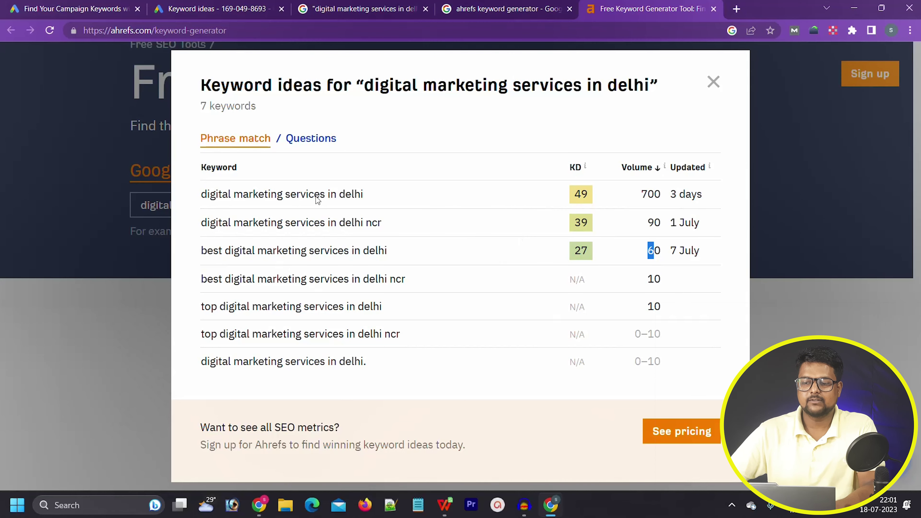
left_click_drag(203, 195, 552, 169)
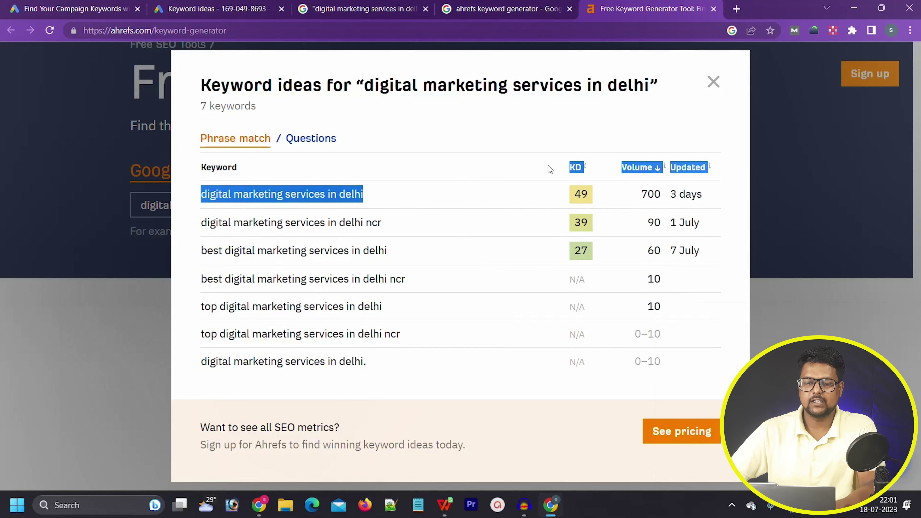
left_click(643, 195)
double_click(643, 195)
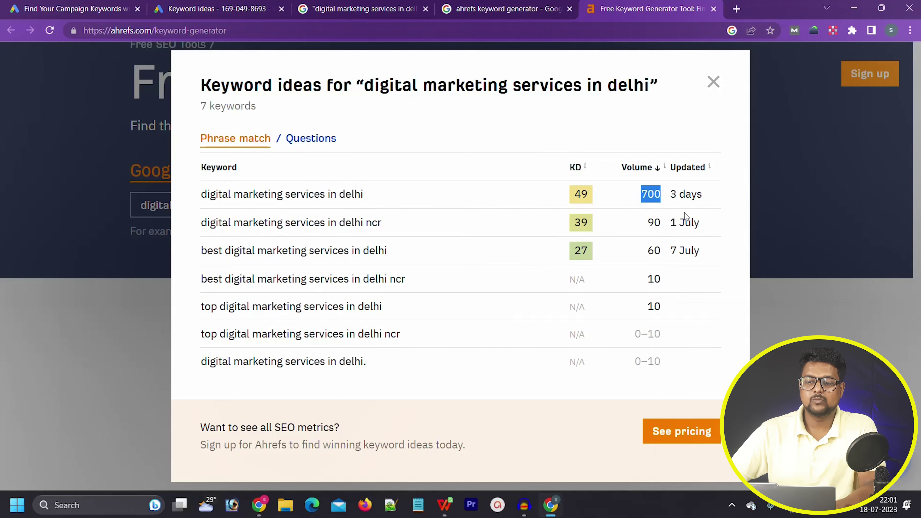
left_click(254, 224)
left_click_drag(383, 199, 308, 210)
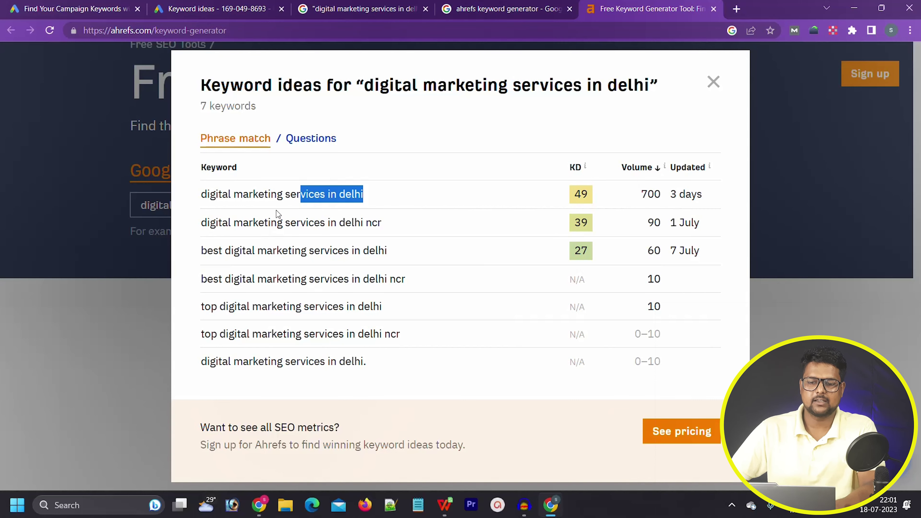
- Copy "best digital marketing services in delhi" from the Ahrefs ideas into cell G9 of the WPS keyword sheet
left_click_drag(207, 251, 400, 279)
key("ctrl+c")
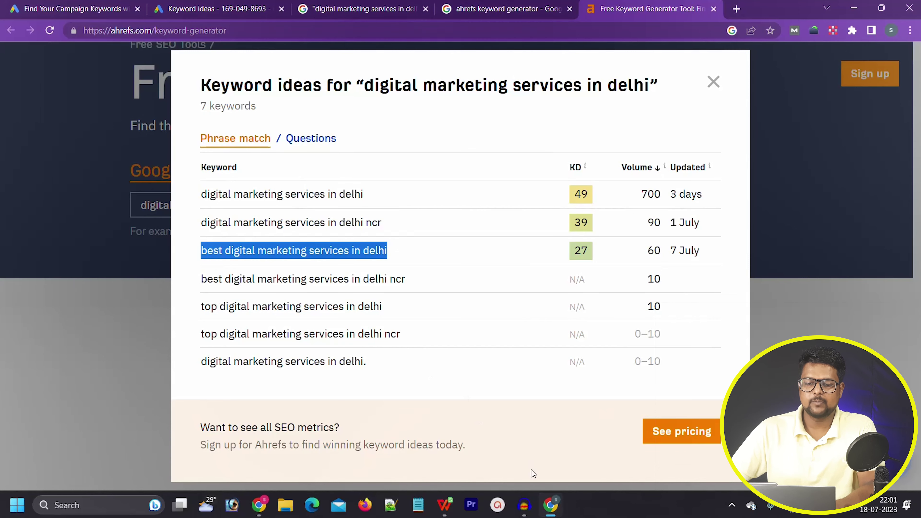
left_click(551, 505)
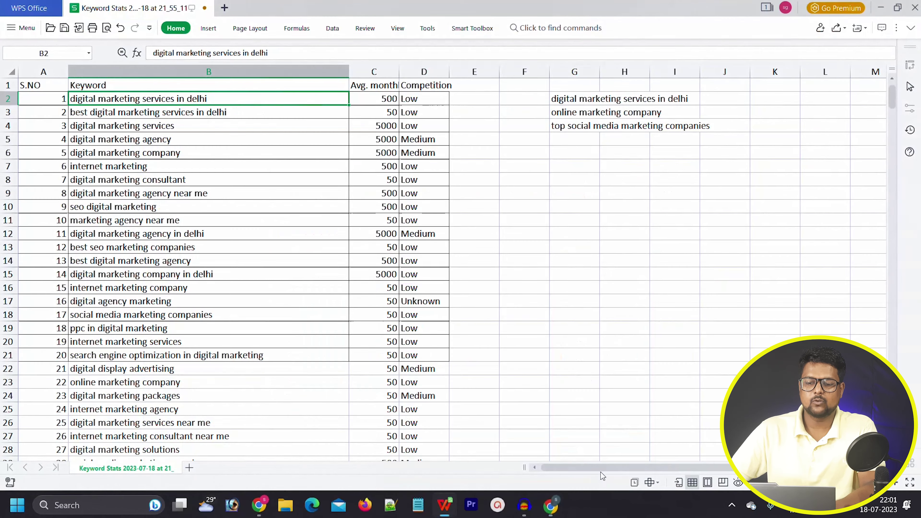
left_click(586, 196)
key("ctrl+v")
- Label cell G8 above the pasted keyword "ahrefs keyword"
left_click(573, 177)
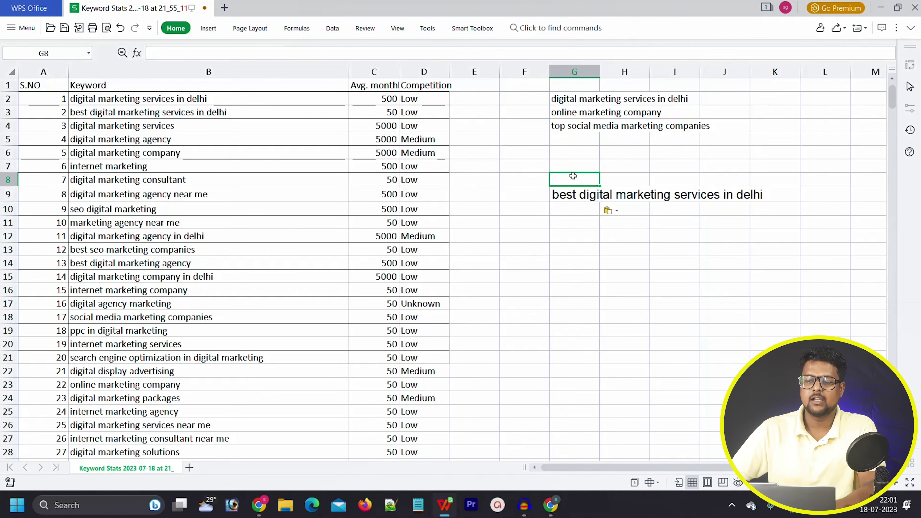
key("alt+Down")
type("ahrefs")
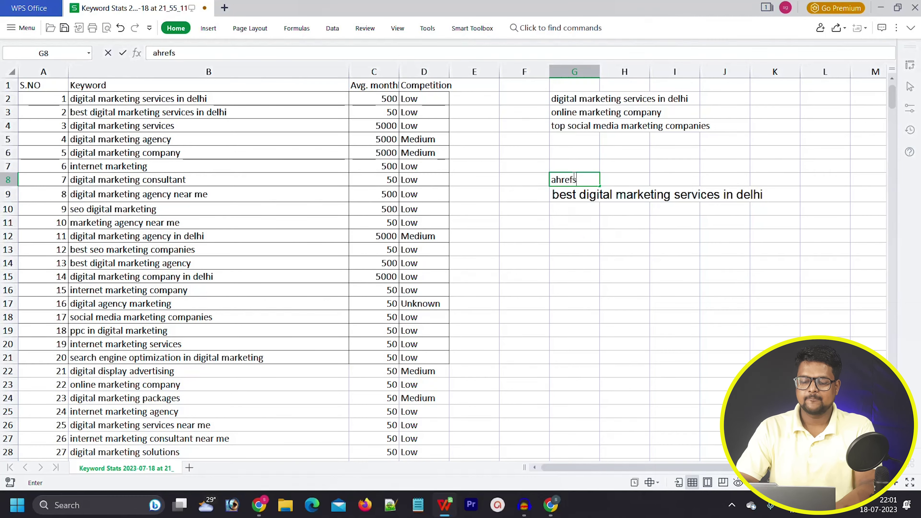
type(" keyword")
left_click(574, 173)
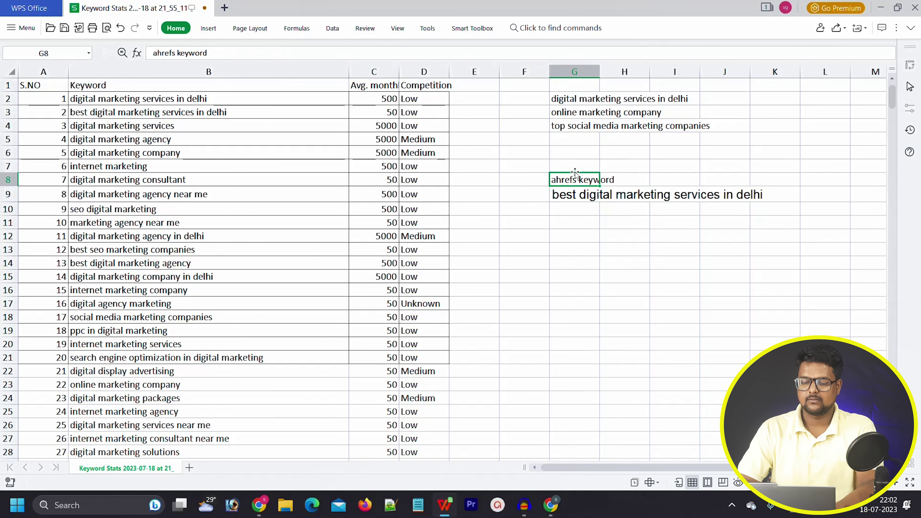
- Widen column G so that the shortlisted keywords fit inside it
left_click_drag(596, 70, 795, 72)
left_click(578, 253)
left_click(605, 187)
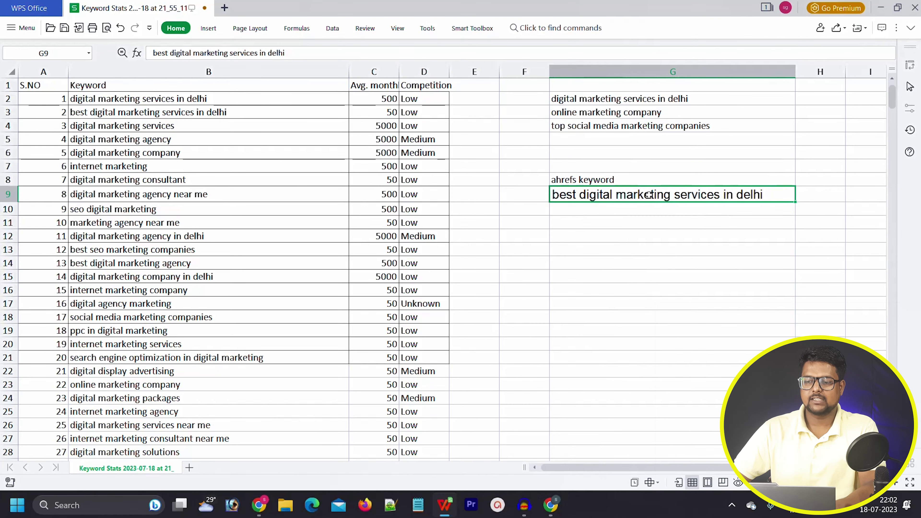
- Copy the keyword "digital marketing solutions" from B28 and find Ahrefs keyword ideas for it in Chrome
scroll(125, 306, "down", 3)
left_click(122, 313)
key("alt+Tab")
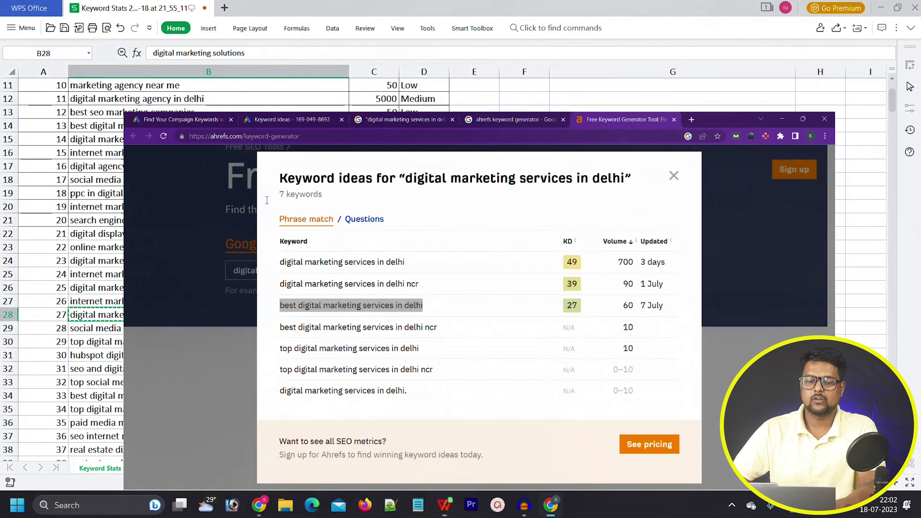
left_click(693, 89)
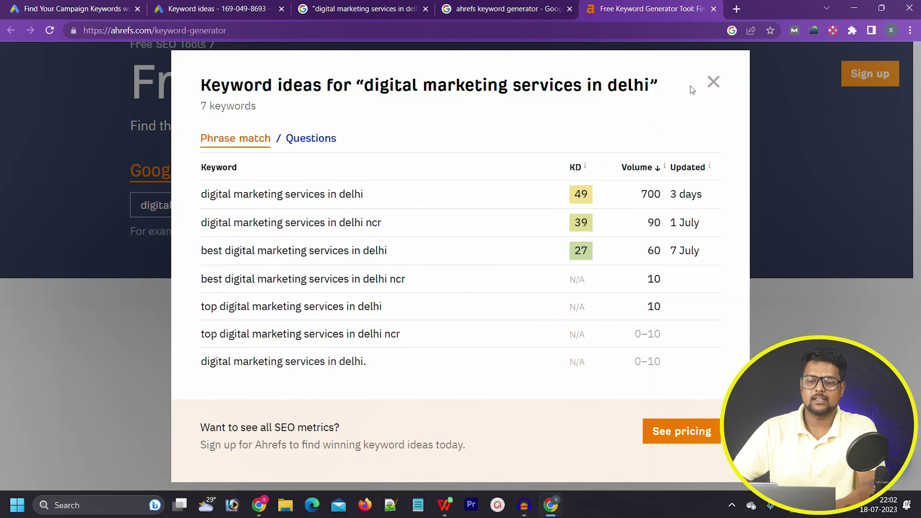
left_click(716, 89)
left_click(304, 208)
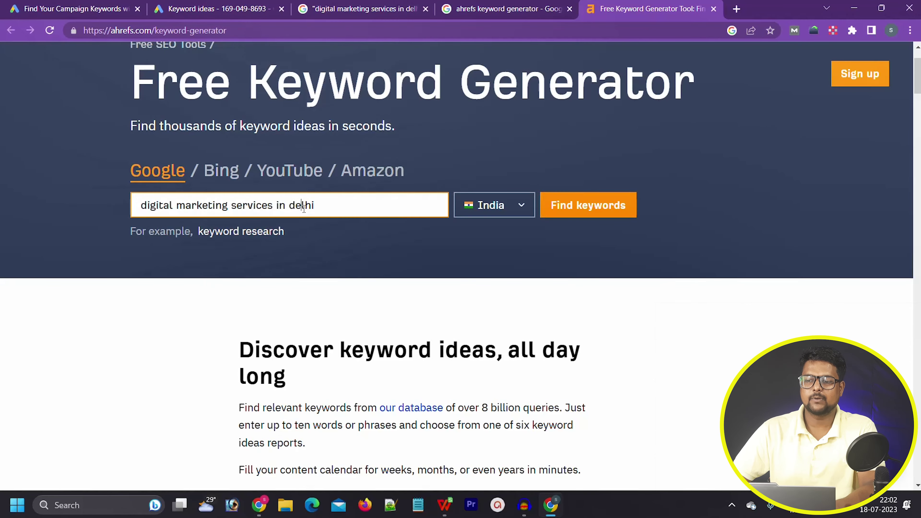
key("ctrl+a")
key("BackSpace")
type("digital marketing solutions")
left_click(571, 205)
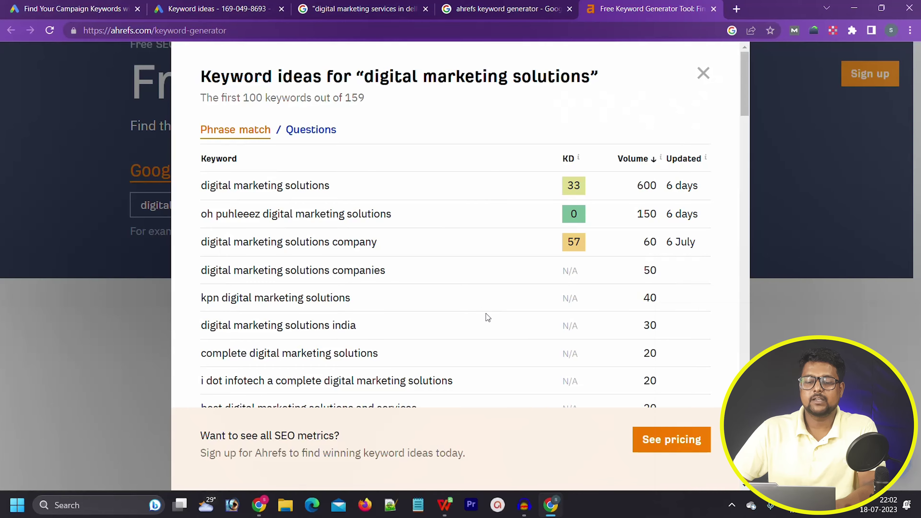
- Examine the full list of "digital marketing solutions" ideas for keyword difficulty and search volume
scroll(488, 317, "down", 20)
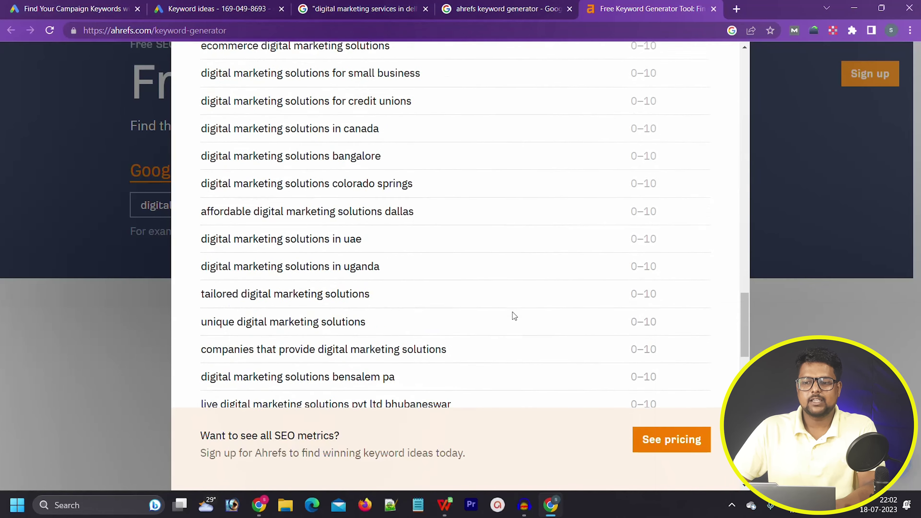
scroll(513, 314, "down", 5)
scroll(490, 359, "up", 15)
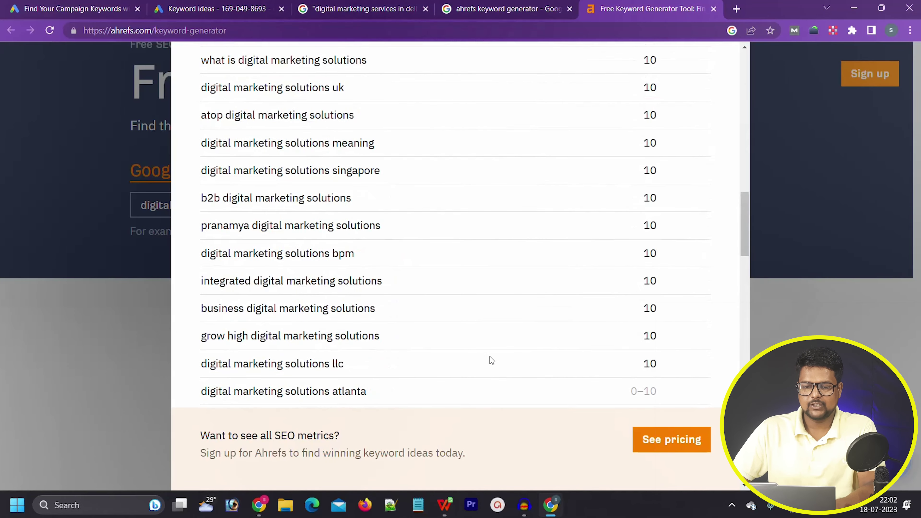
scroll(491, 360, "down", 20)
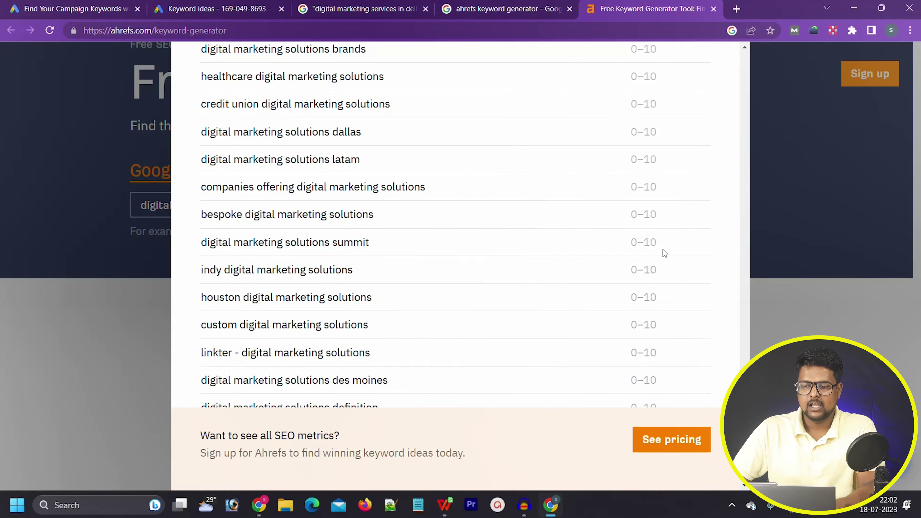
scroll(663, 251, "up", 15)
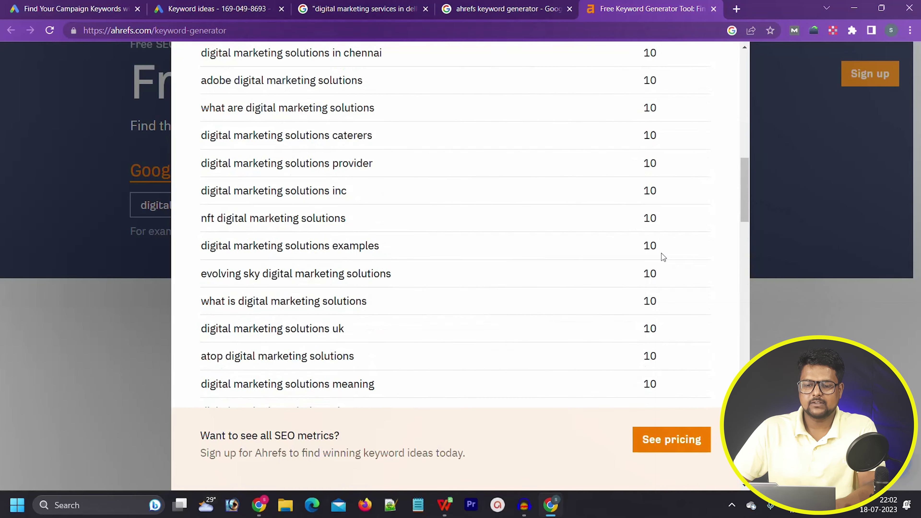
scroll(393, 195, "up", 20)
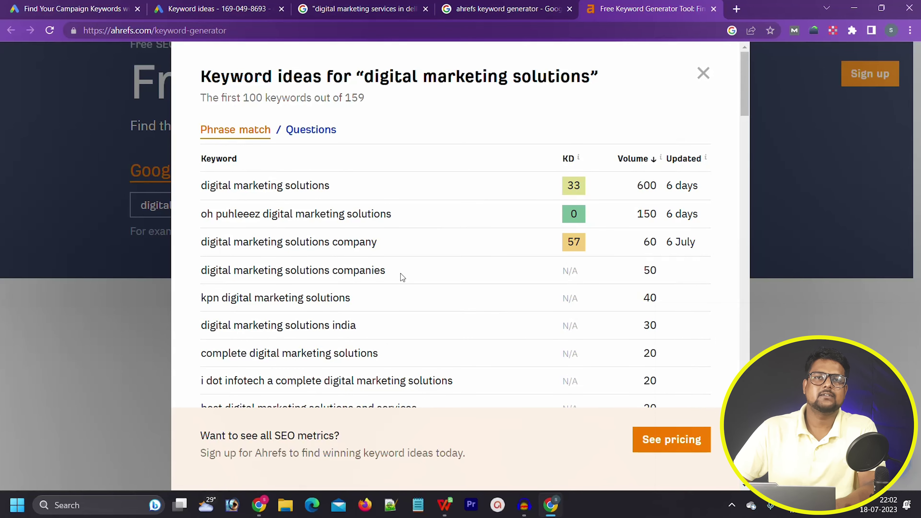
- Review the exported keywords in B15:B35 of the WPS sheet against the Ahrefs ideas
key("alt+Tab")
left_click_drag(182, 139, 190, 392)
scroll(189, 392, "down", 3)
key("alt+Tab")
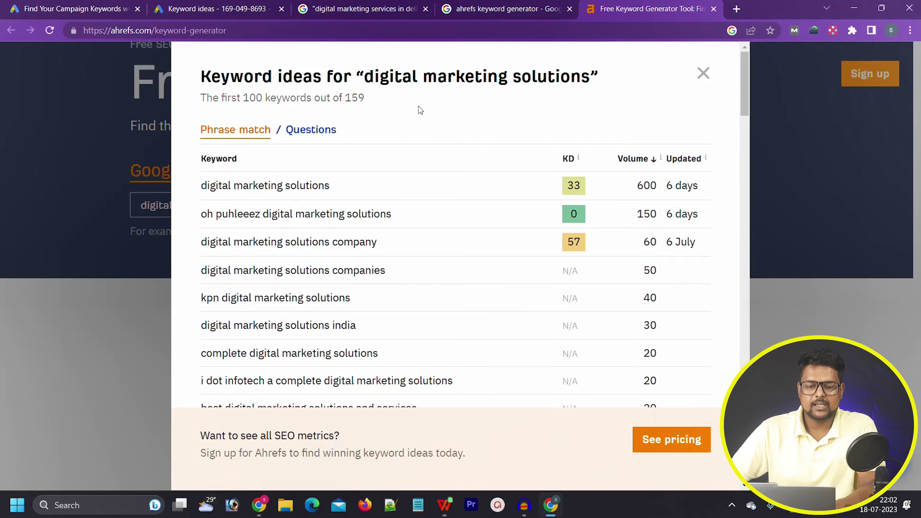
key("alt+Tab")
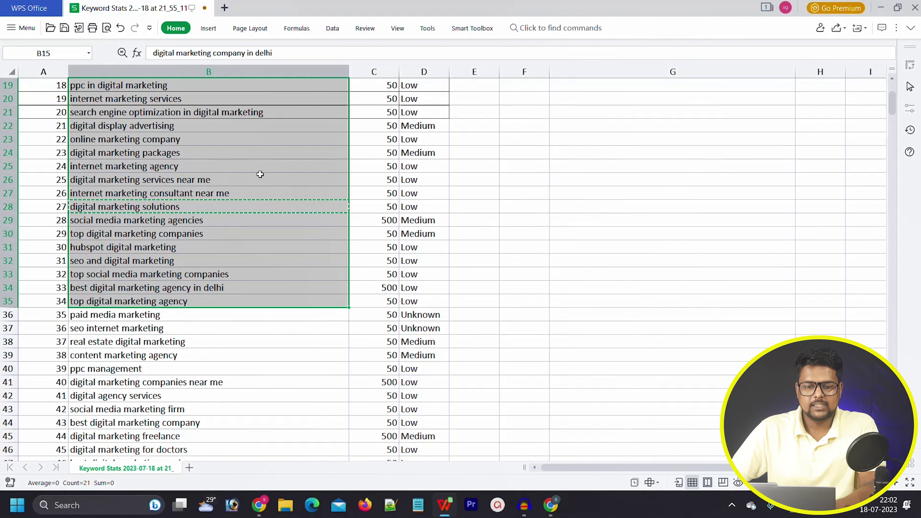
- Copy "digital marketing services in delhi" from B2 again and open another new tab in Chrome
left_click(239, 192)
scroll(143, 121, "up", 2)
left_click(143, 112)
left_click(143, 98)
key("ctrl+c")
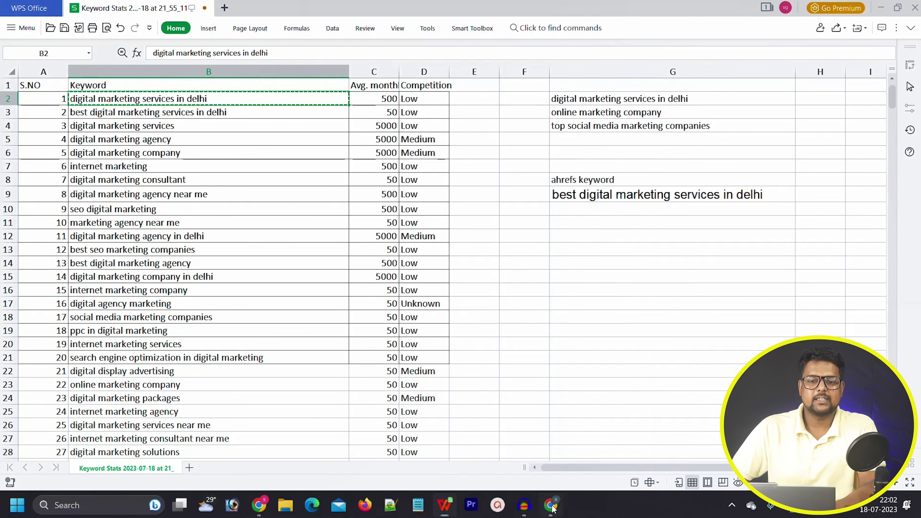
left_click(551, 507)
left_click(742, 15)
left_click(467, 29)
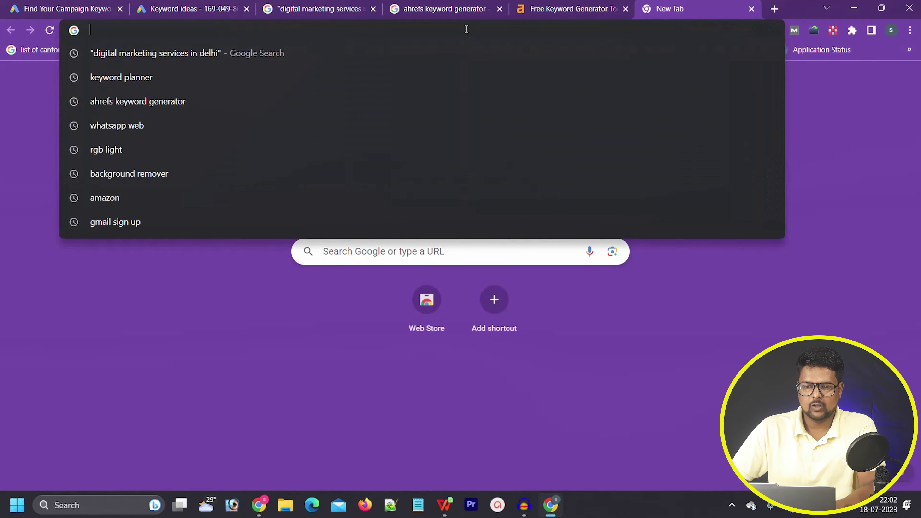